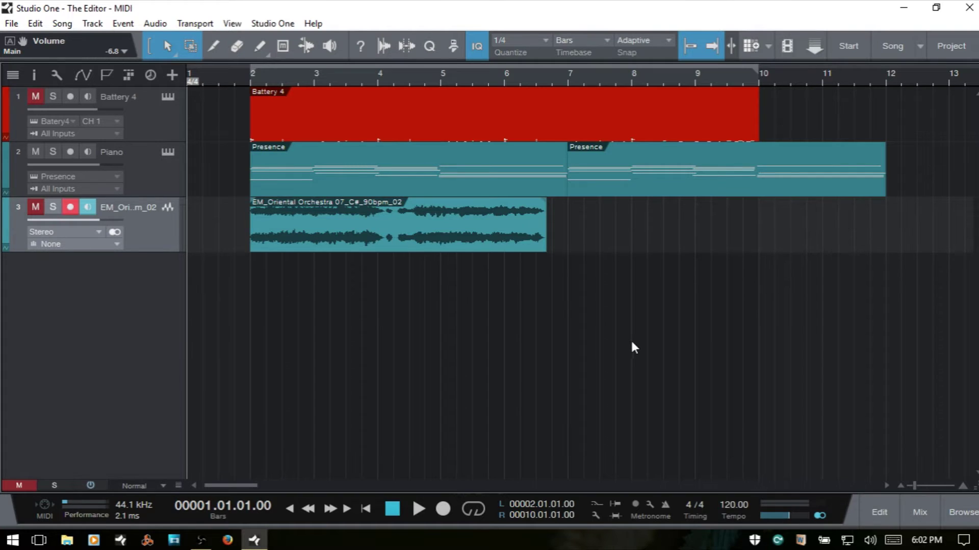
Select the first Presence part on the Piano track.
{"action": "left_click", "coordinate": [483, 186]}
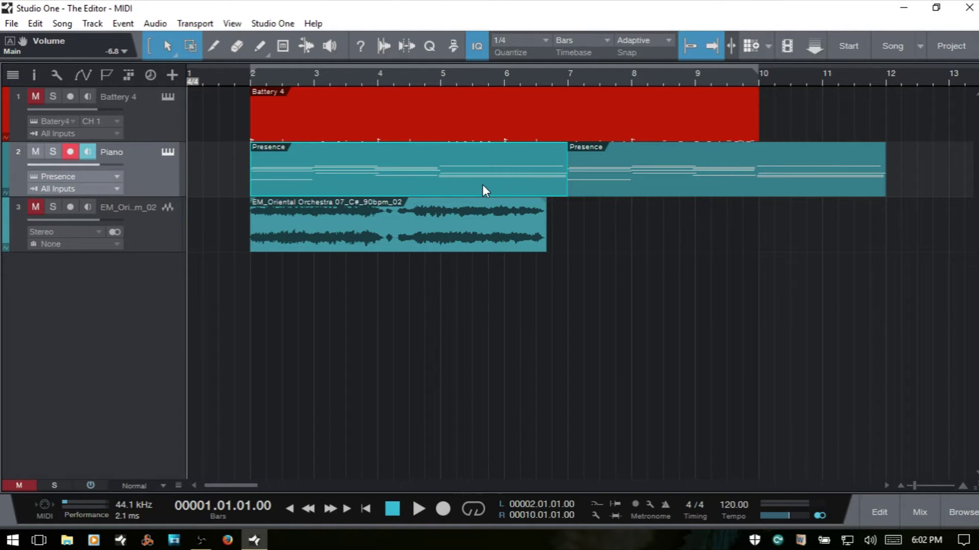
{"action": "double_click", "coordinate": [482, 185]}
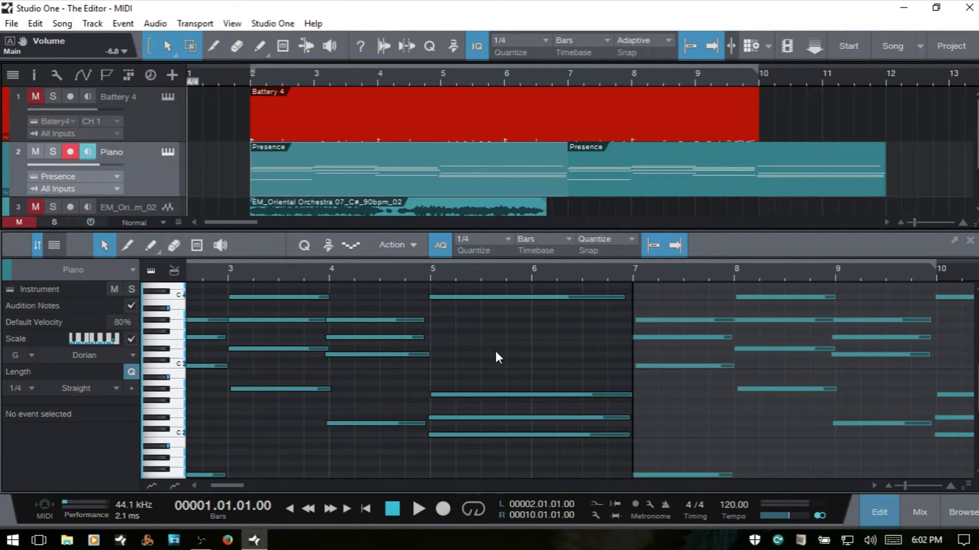
{"action": "key", "text": "2"}
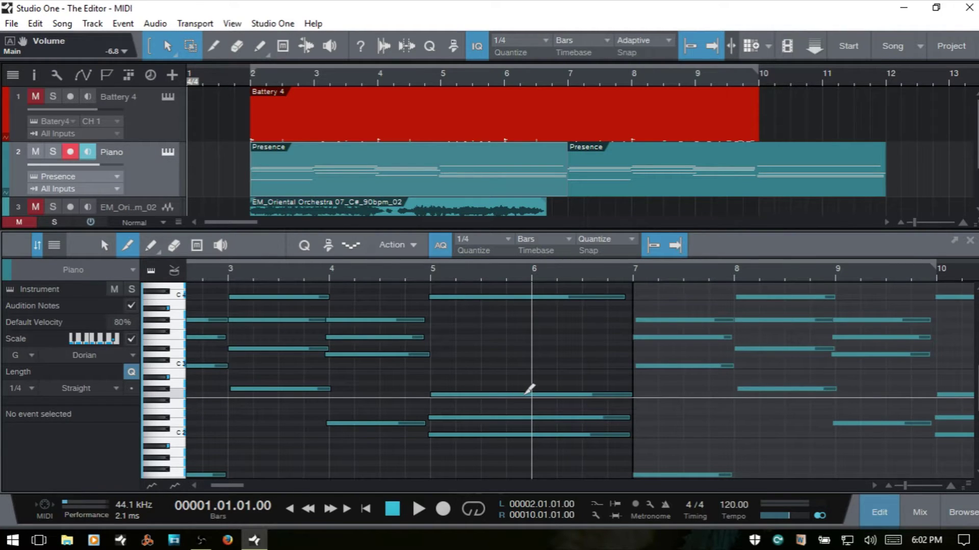
{"action": "left_click", "coordinate": [503, 393]}
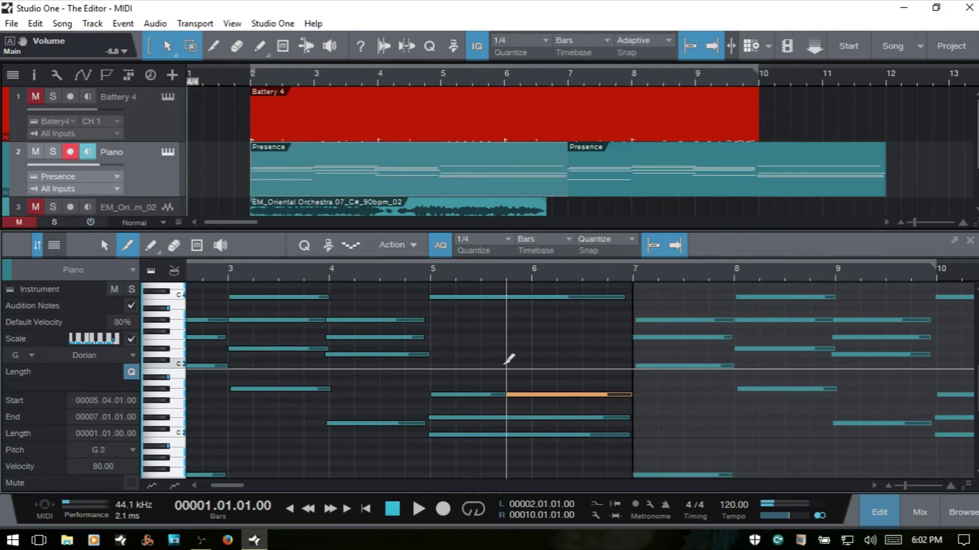
{"action": "key", "text": "ctrl+z"}
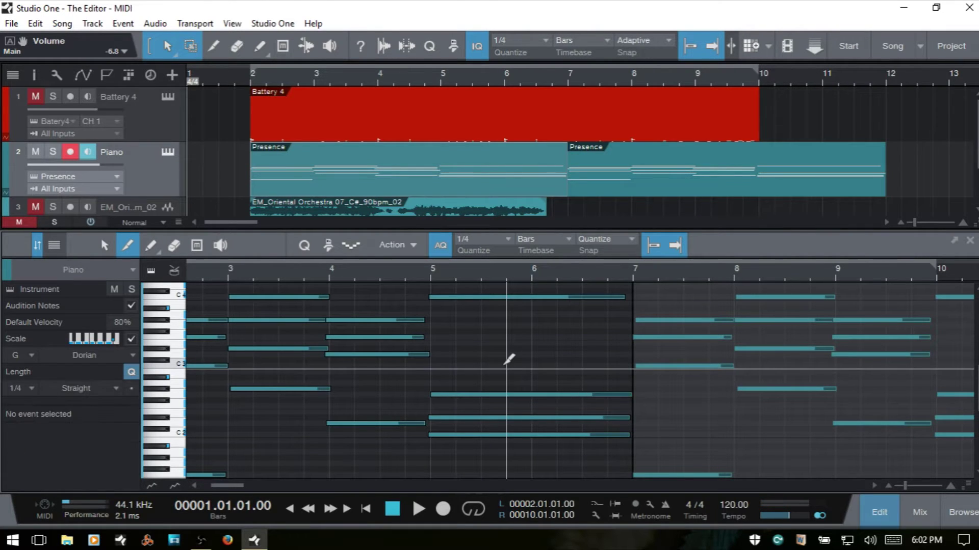
{"action": "key", "text": "1"}
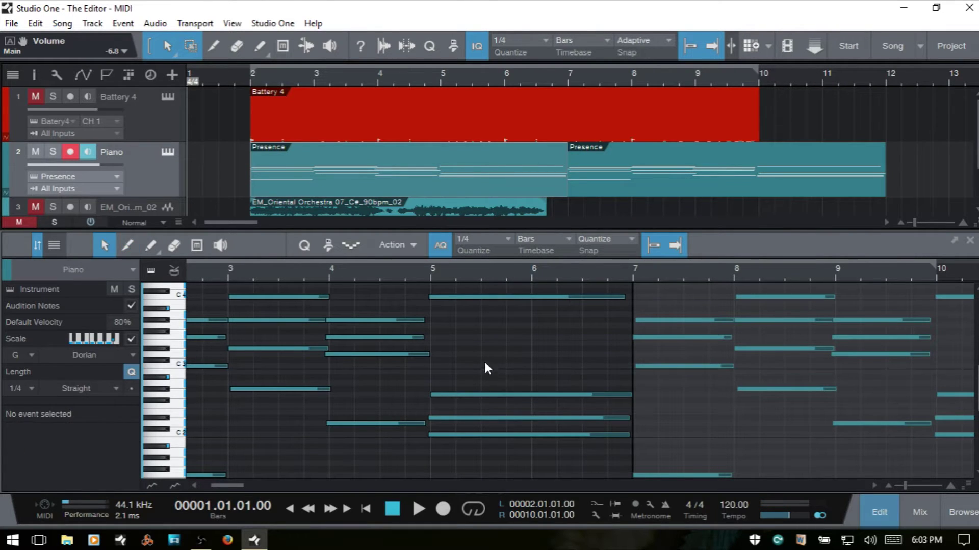
{"action": "mouse_move", "coordinate": [482, 360]}
{"action": "left_mouse_down"}
{"action": "mouse_move", "coordinate": [522, 440]}
{"action": "mouse_move", "coordinate": [573, 469]}
{"action": "left_mouse_up"}
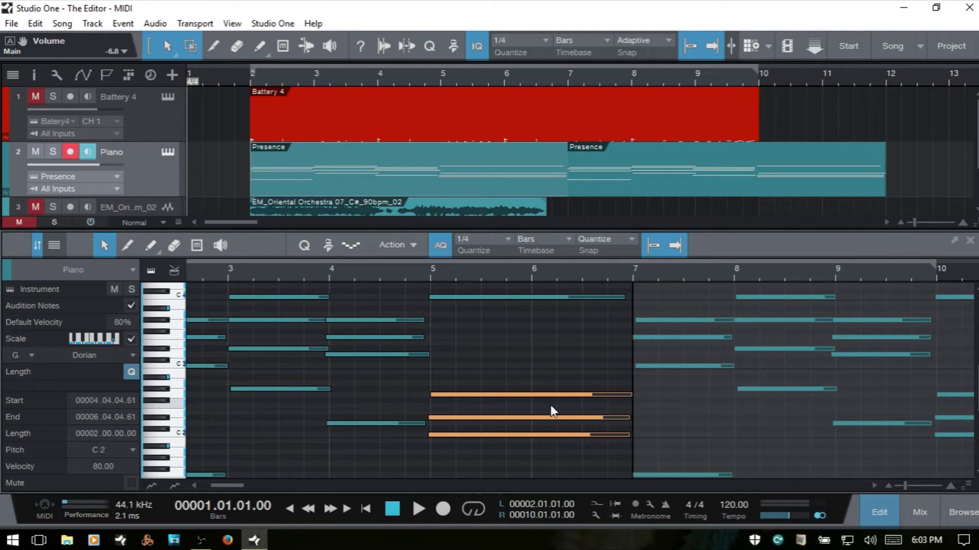
{"action": "key", "text": "2"}
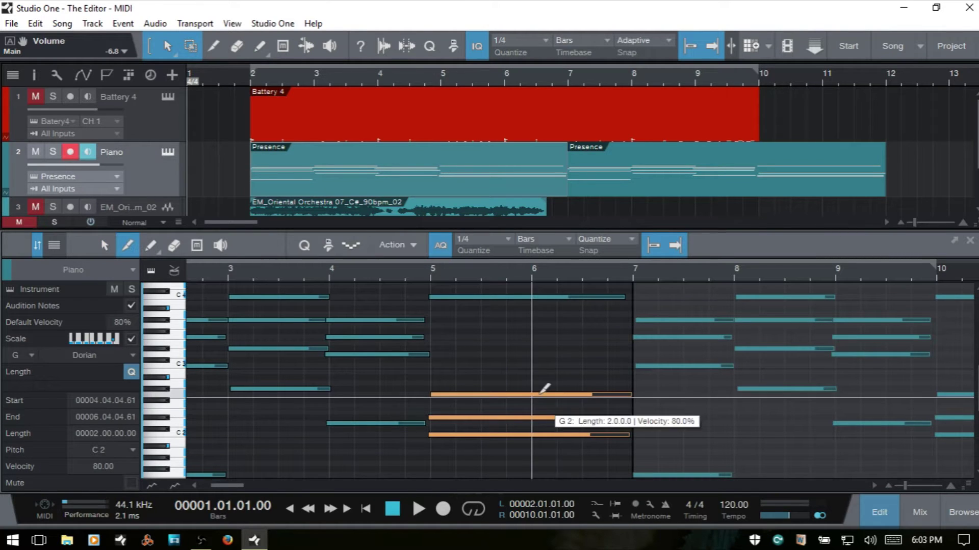
{"action": "left_click", "coordinate": [532, 435], "text": "alt"}
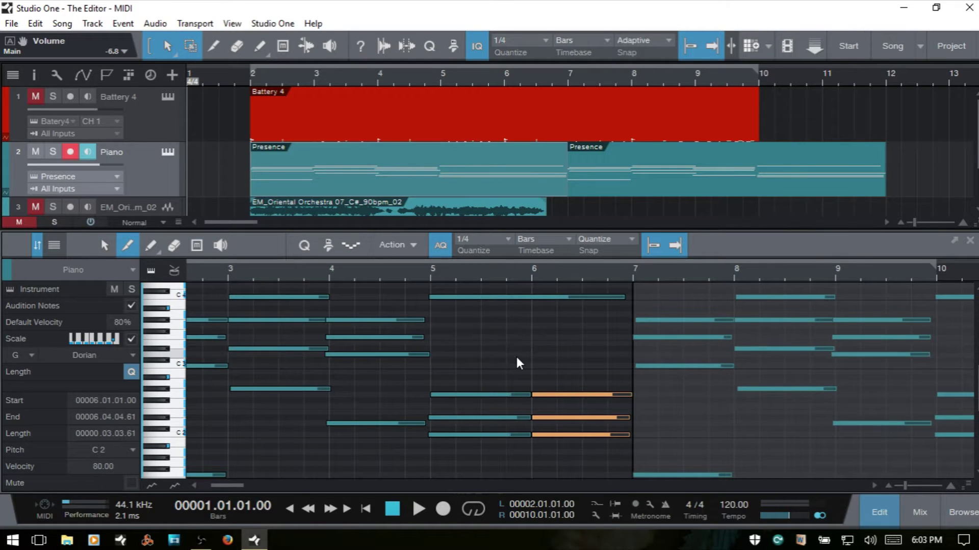
{"action": "key", "text": "ctrl+z"}
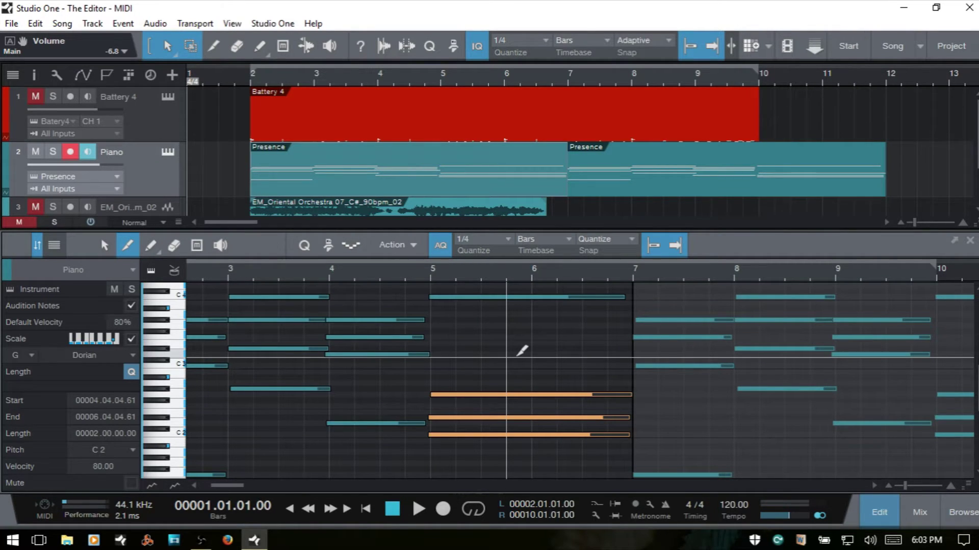
{"action": "key", "text": "1"}
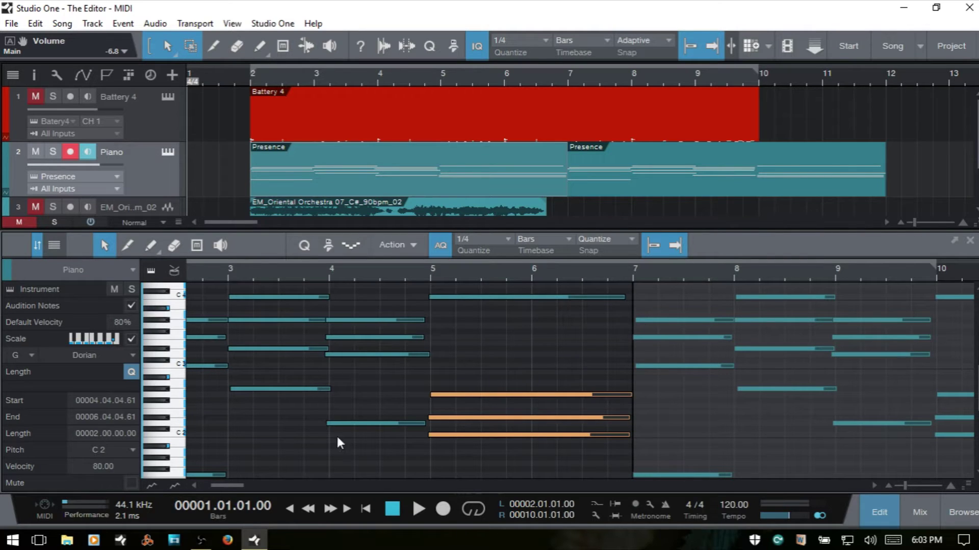
{"action": "left_click_drag", "start_coordinate": [355, 455], "coordinate": [575, 294]}
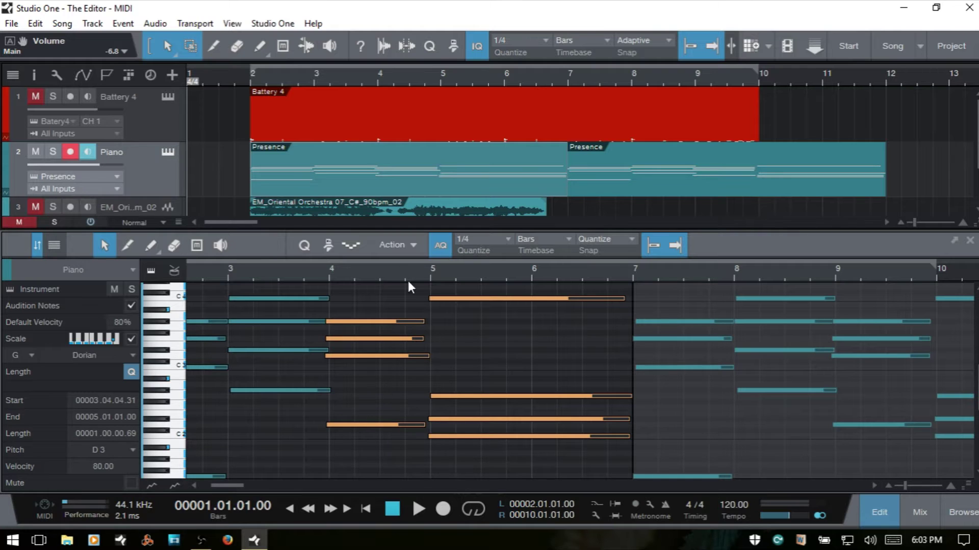
{"action": "key", "text": "5"}
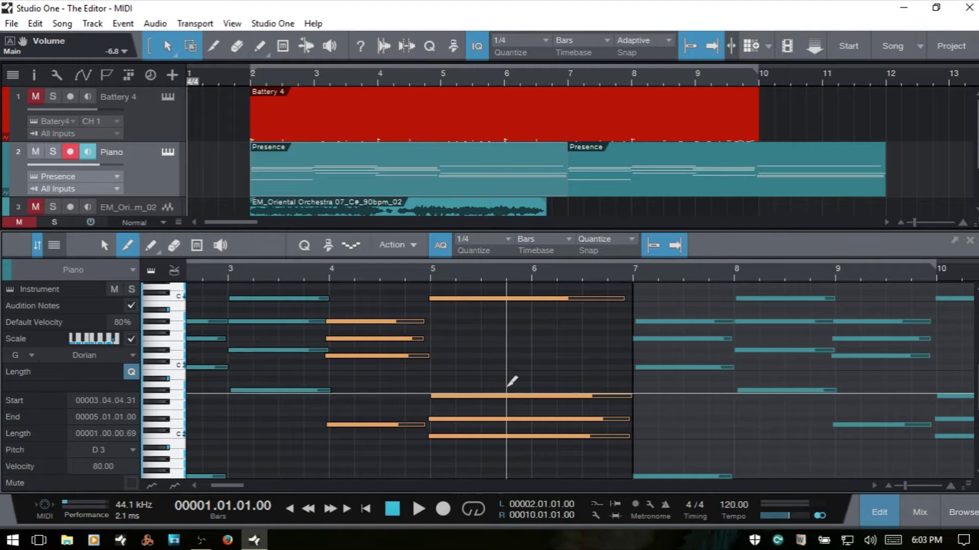
{"action": "left_click", "coordinate": [521, 432], "text": "alt"}
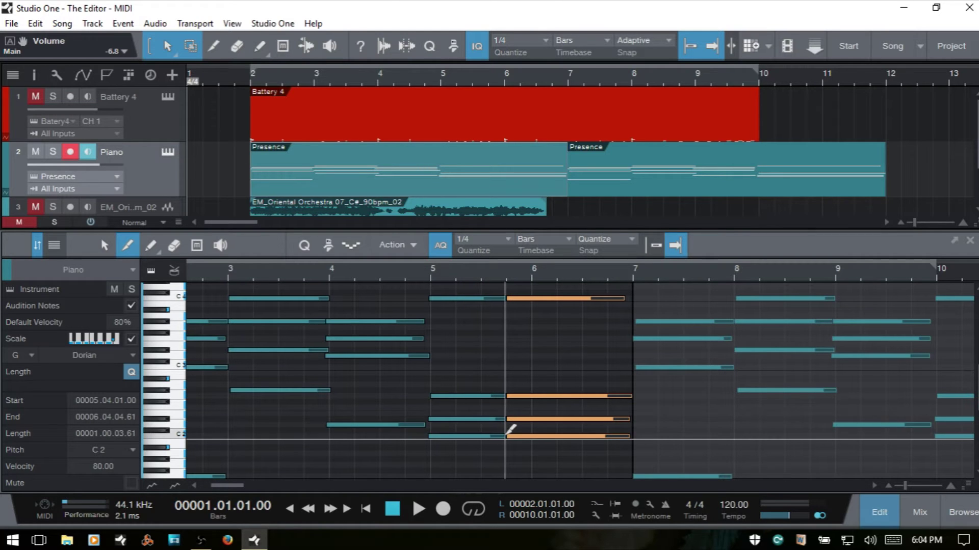
{"action": "mouse_move", "coordinate": [507, 427]}
{"action": "left_mouse_down"}
{"action": "mouse_move", "coordinate": [422, 376]}
{"action": "mouse_move", "coordinate": [423, 392]}
{"action": "mouse_move", "coordinate": [520, 386]}
{"action": "left_mouse_up"}
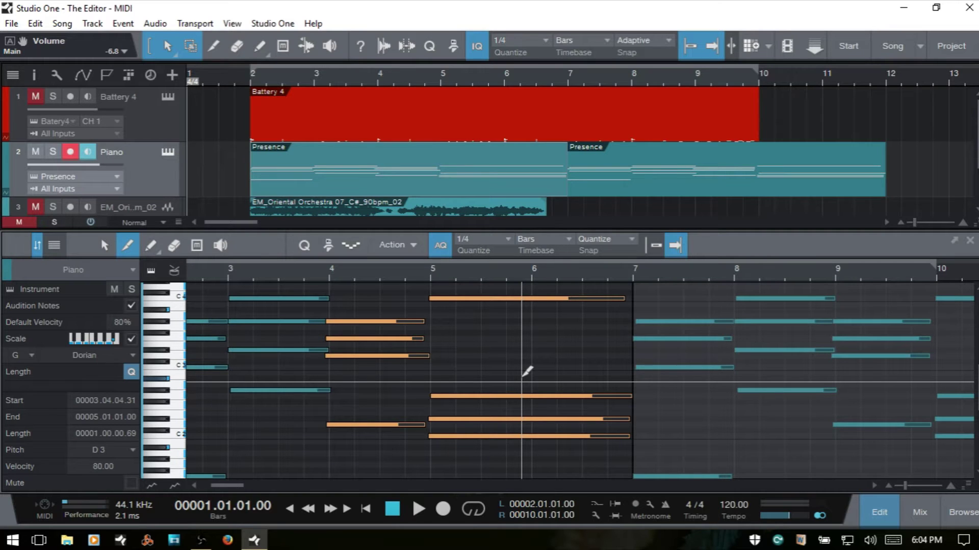
{"action": "left_click", "coordinate": [467, 188]}
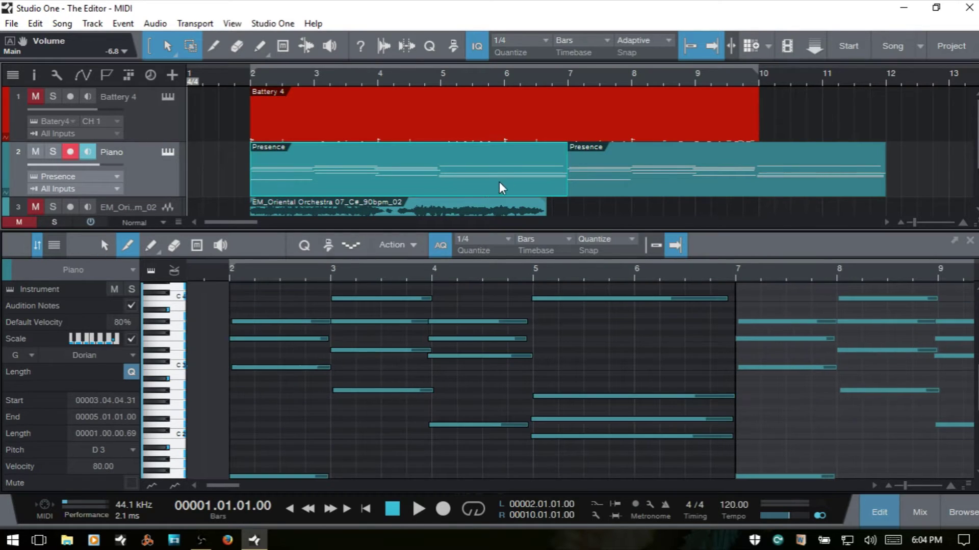
{"action": "left_click", "coordinate": [609, 437], "text": "alt"}
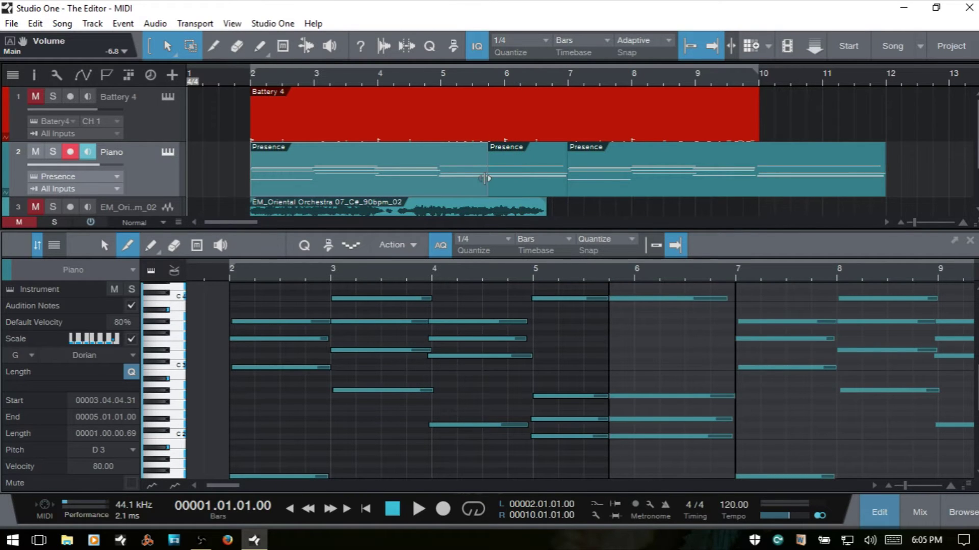
{"action": "left_click", "coordinate": [518, 189]}
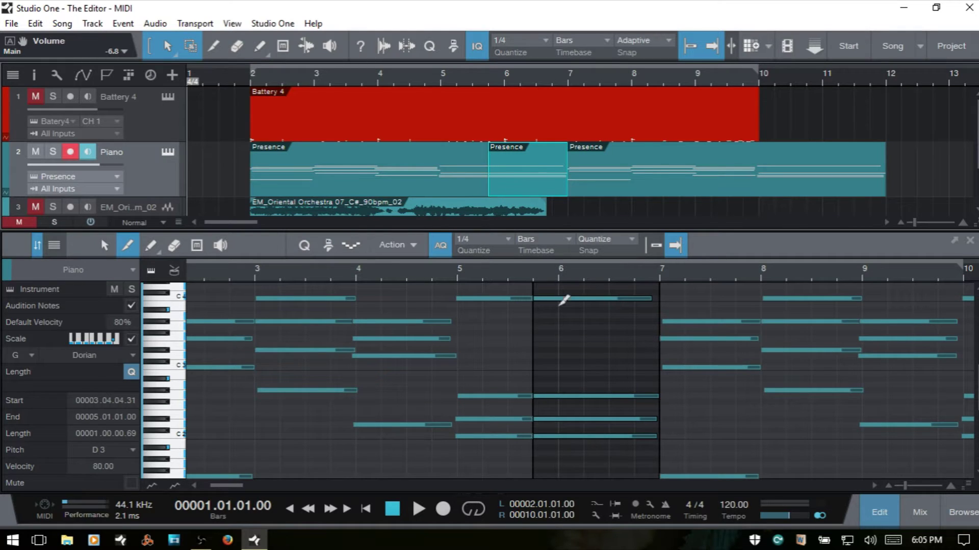
{"action": "left_click", "coordinate": [443, 185]}
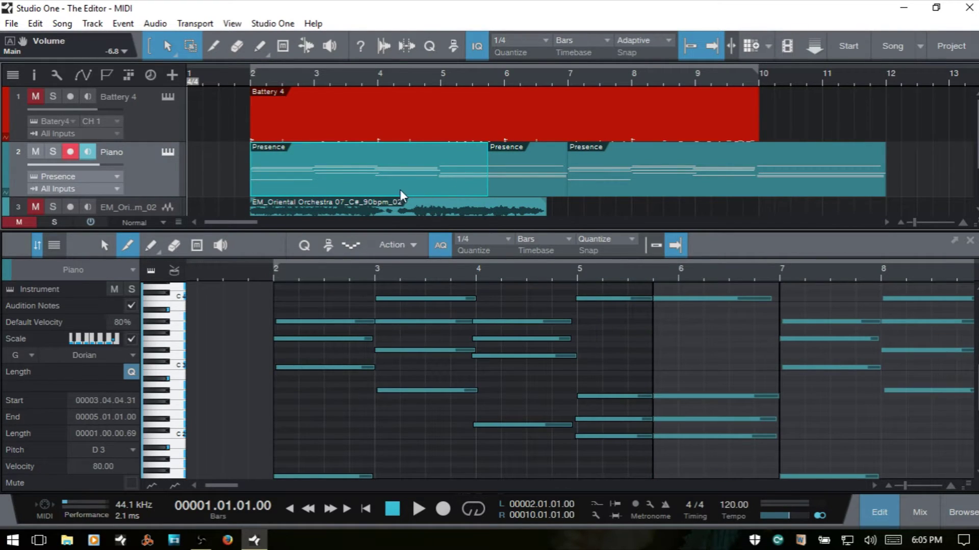
{"action": "key", "text": "g"}
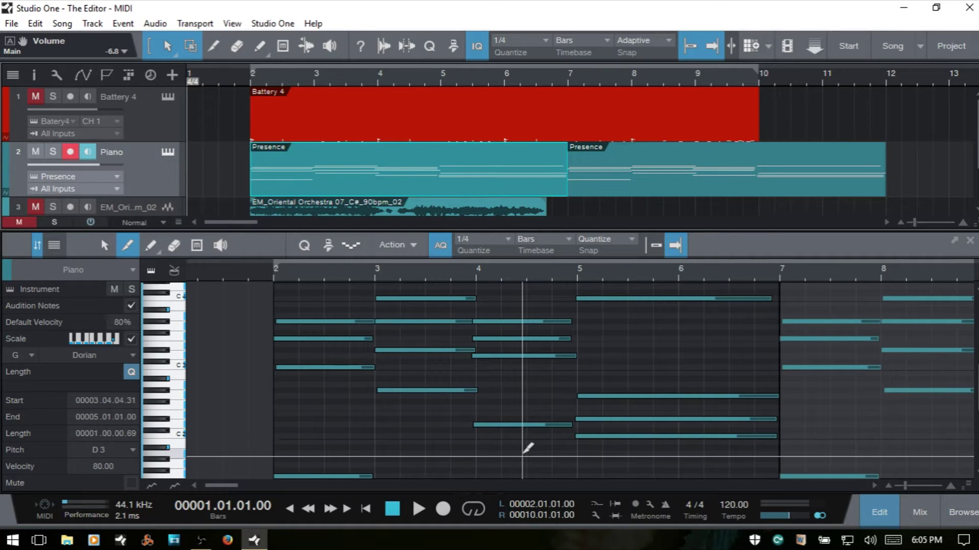
Switch the piano-roll editor to the Paint tool with key 5.
{"action": "key", "text": "5"}
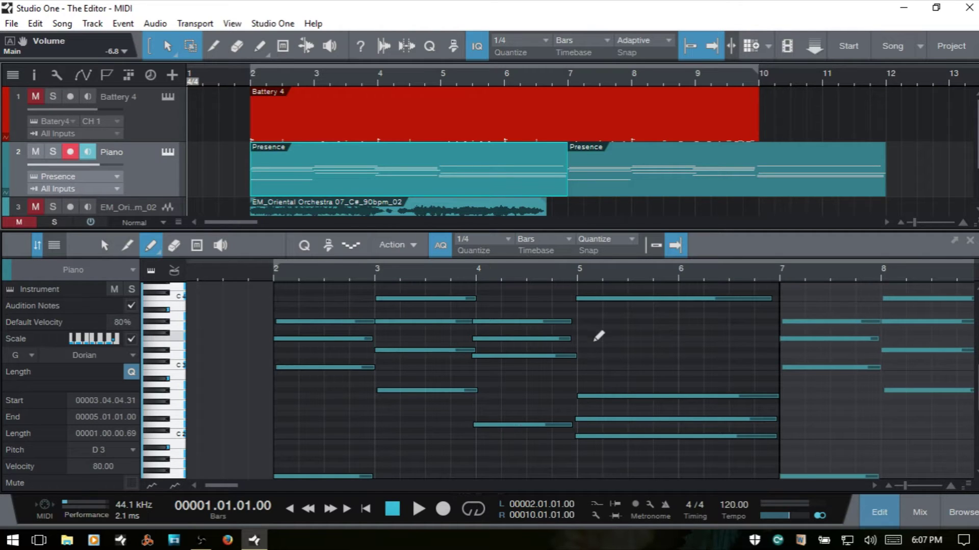
Draw a trial note from bar 5.3 and delete it, then raise the D3 note's velocity to about 81.
{"action": "mouse_move", "coordinate": [612, 356]}
{"action": "left_mouse_down"}
{"action": "mouse_move", "coordinate": [699, 338]}
{"action": "mouse_move", "coordinate": [765, 340]}
{"action": "mouse_move", "coordinate": [671, 338]}
{"action": "mouse_move", "coordinate": [745, 346]}
{"action": "mouse_move", "coordinate": [745, 331]}
{"action": "mouse_move", "coordinate": [748, 365]}
{"action": "mouse_move", "coordinate": [749, 333]}
{"action": "mouse_move", "coordinate": [754, 360]}
{"action": "mouse_move", "coordinate": [752, 339]}
{"action": "mouse_move", "coordinate": [751, 350]}
{"action": "mouse_move", "coordinate": [734, 343]}
{"action": "left_mouse_up"}
{"action": "key", "text": "Delete"}
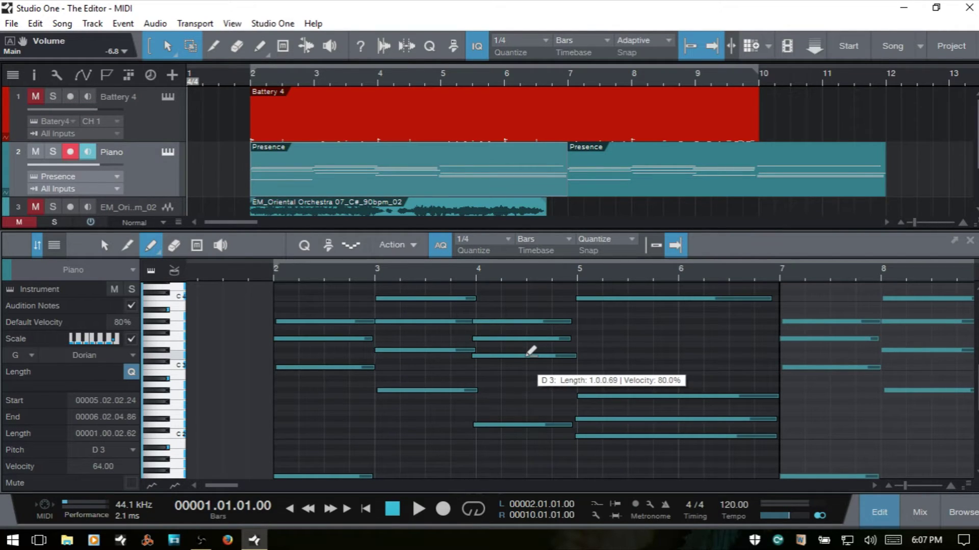
{"action": "mouse_move", "coordinate": [531, 353]}
{"action": "left_mouse_down"}
{"action": "mouse_move", "coordinate": [530, 332]}
{"action": "mouse_move", "coordinate": [531, 434]}
{"action": "mouse_move", "coordinate": [533, 348]}
{"action": "left_mouse_up"}
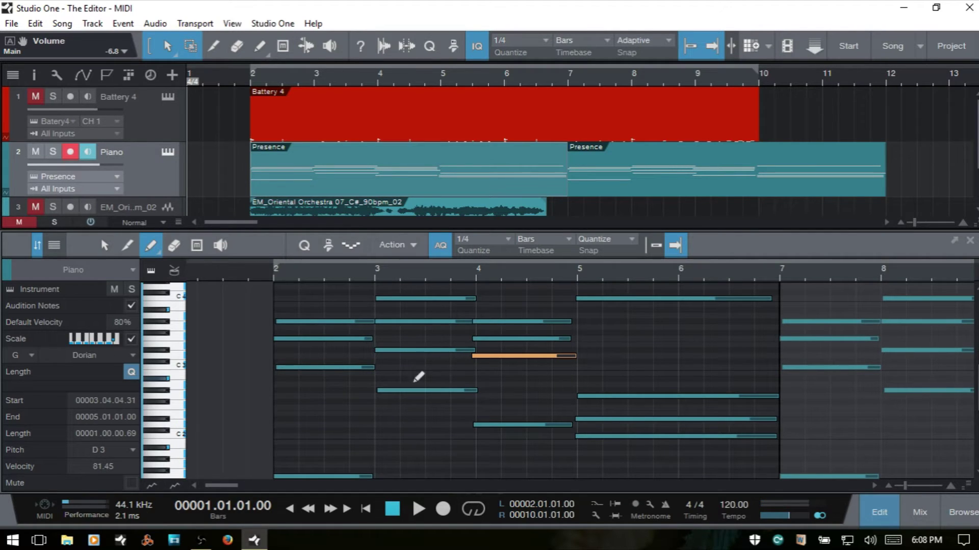
Select the three long bar-5 notes and raise their velocity to about 87.
{"action": "key", "text": "1"}
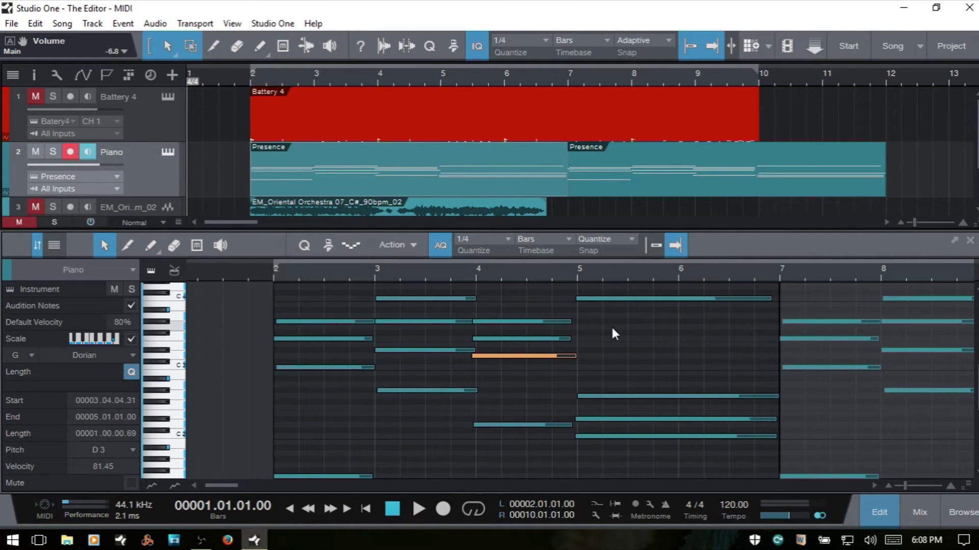
{"action": "mouse_move", "coordinate": [611, 326]}
{"action": "left_mouse_down"}
{"action": "mouse_move", "coordinate": [673, 466]}
{"action": "mouse_move", "coordinate": [715, 468]}
{"action": "left_mouse_up"}
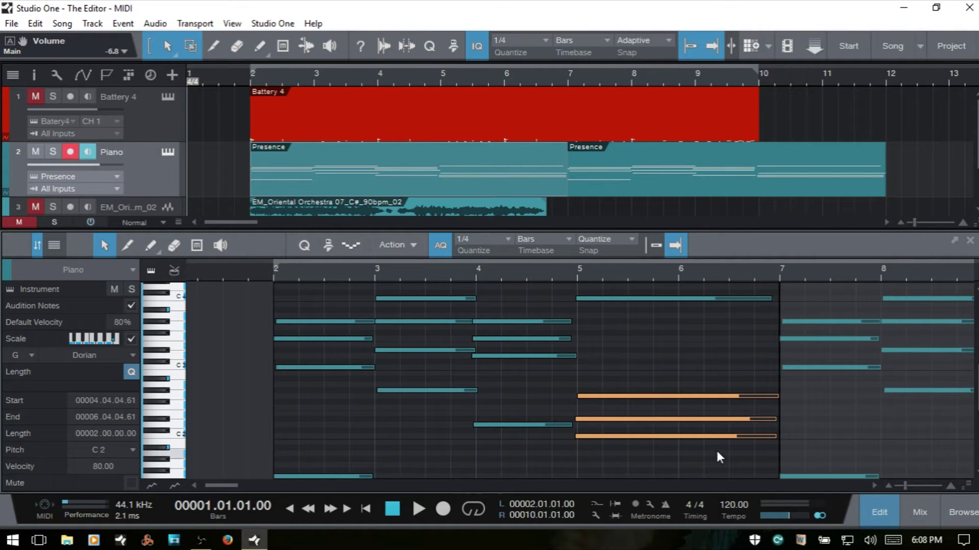
{"action": "key", "text": "5"}
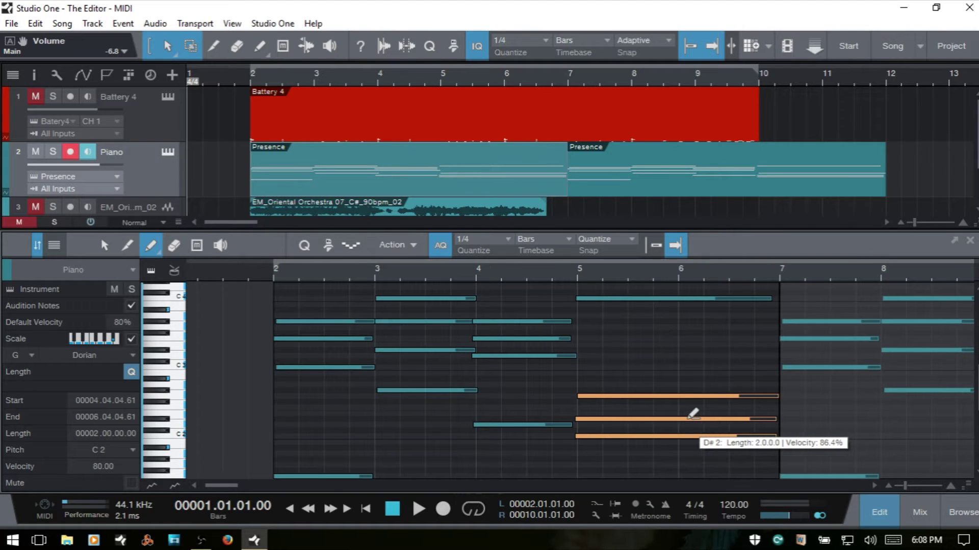
{"action": "mouse_move", "coordinate": [692, 414]}
{"action": "left_mouse_down"}
{"action": "mouse_move", "coordinate": [683, 374]}
{"action": "mouse_move", "coordinate": [682, 477]}
{"action": "mouse_move", "coordinate": [684, 397]}
{"action": "left_mouse_up"}
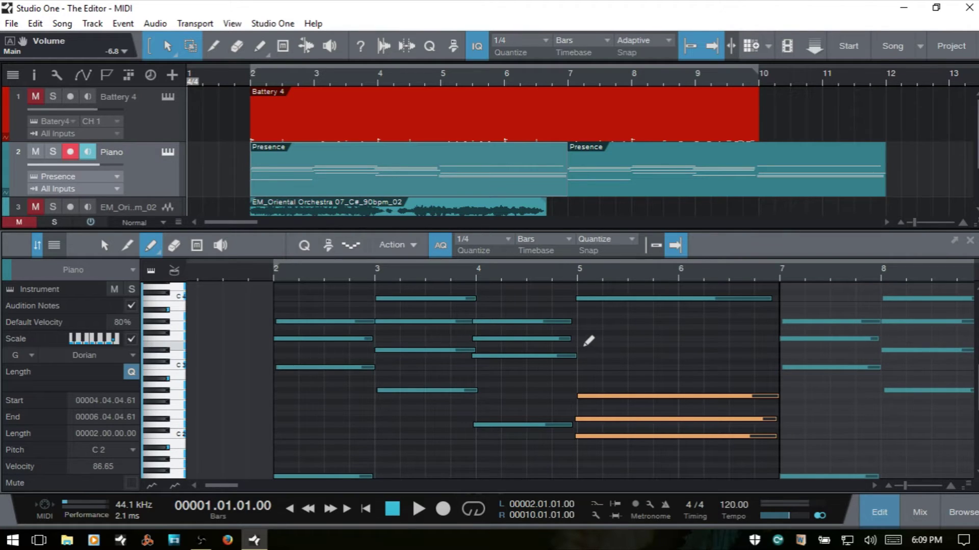
{"action": "left_click_drag", "start_coordinate": [583, 345], "coordinate": [770, 345]}
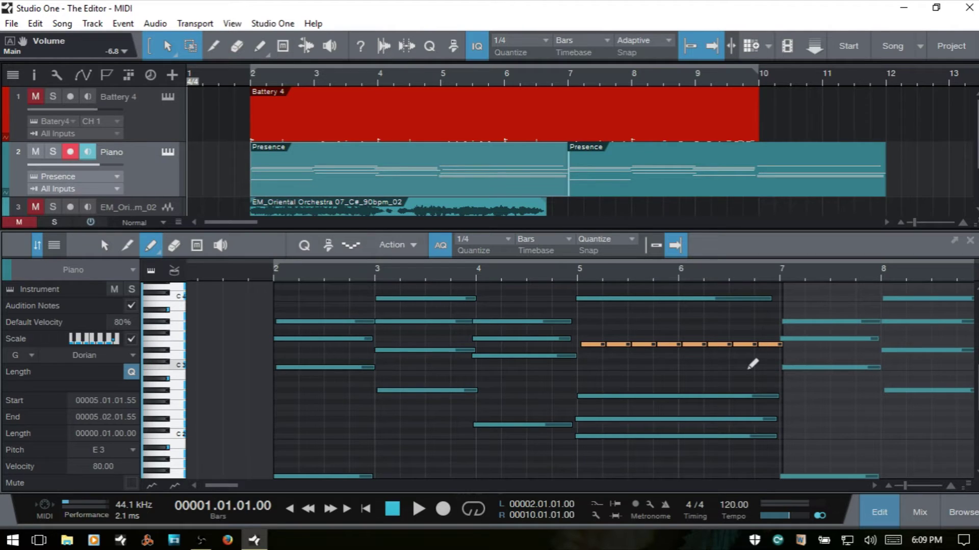
{"action": "key", "text": "Delete"}
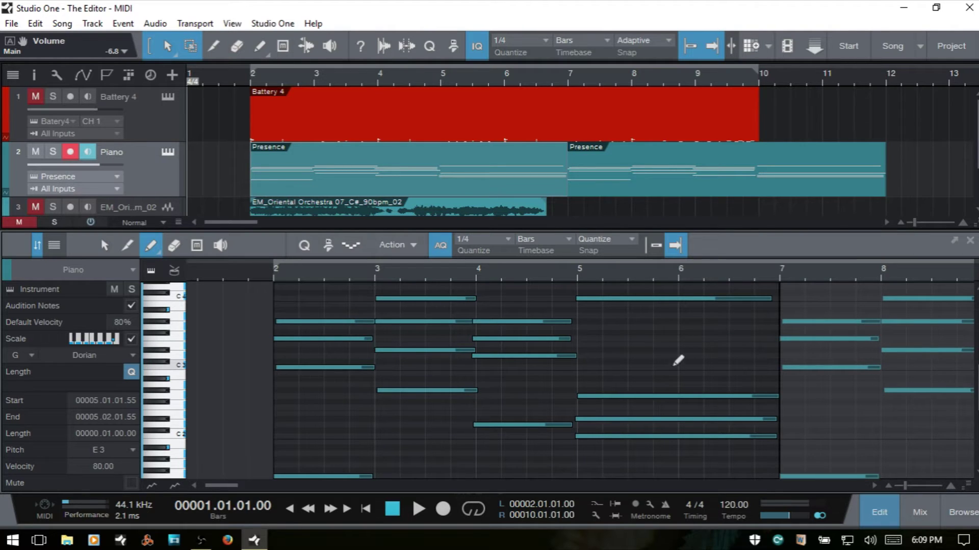
{"action": "left_click", "coordinate": [500, 239]}
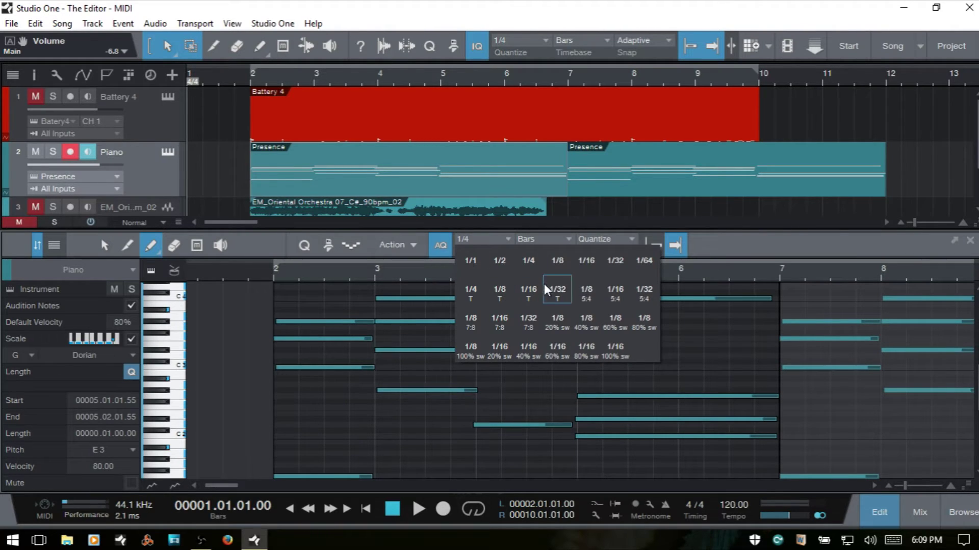
{"action": "left_click", "coordinate": [586, 261]}
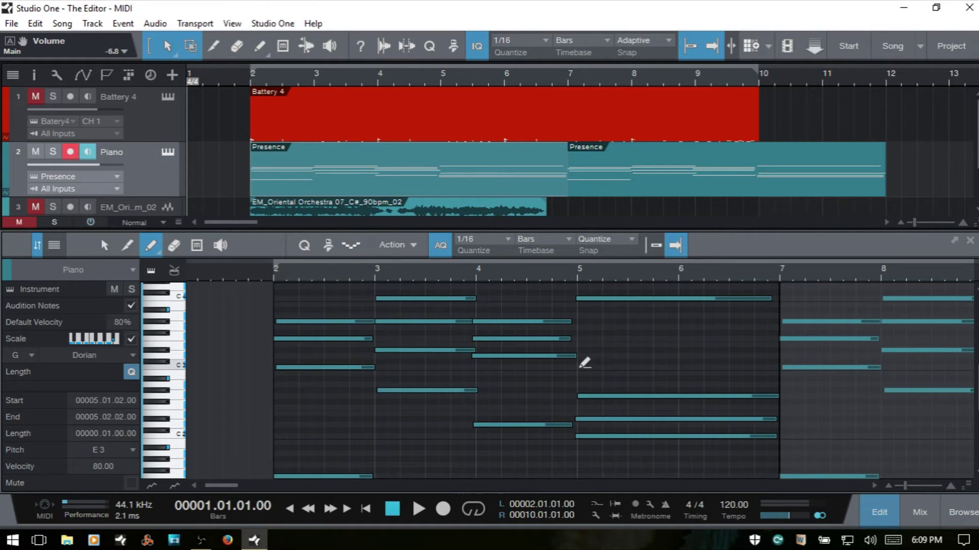
{"action": "mouse_move", "coordinate": [580, 366]}
{"action": "left_mouse_down"}
{"action": "mouse_move", "coordinate": [764, 365]}
{"action": "mouse_move", "coordinate": [668, 360]}
{"action": "mouse_move", "coordinate": [686, 376]}
{"action": "mouse_move", "coordinate": [706, 374]}
{"action": "mouse_move", "coordinate": [704, 347]}
{"action": "mouse_move", "coordinate": [755, 349]}
{"action": "mouse_move", "coordinate": [685, 351]}
{"action": "left_mouse_up"}
{"action": "key", "text": "ctrl+z"}
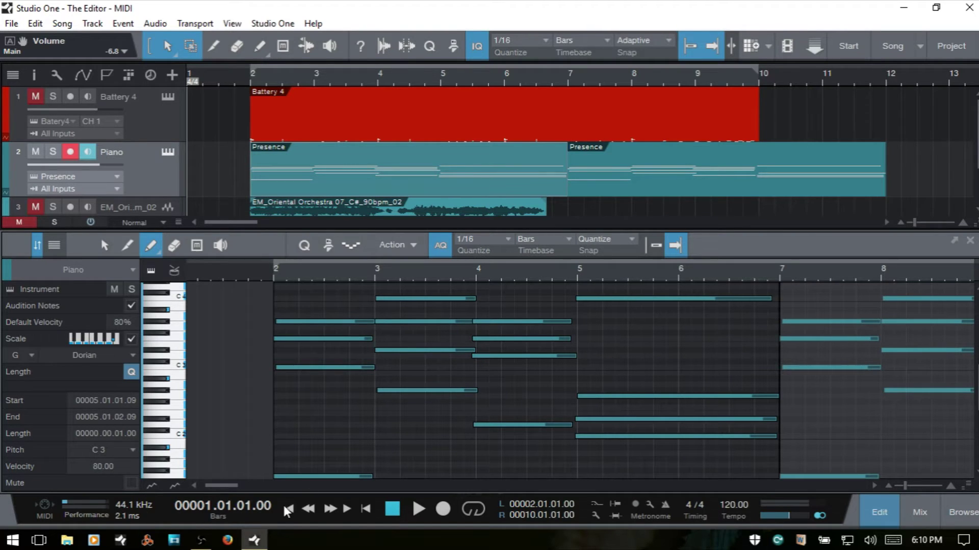
{"action": "left_click_drag", "start_coordinate": [220, 487], "coordinate": [252, 487]}
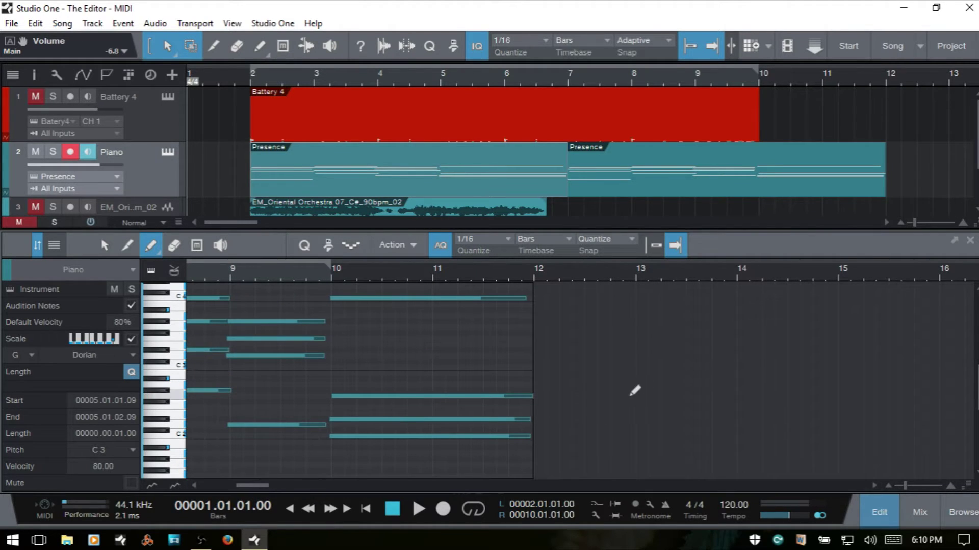
{"action": "left_click_drag", "start_coordinate": [566, 403], "coordinate": [916, 397]}
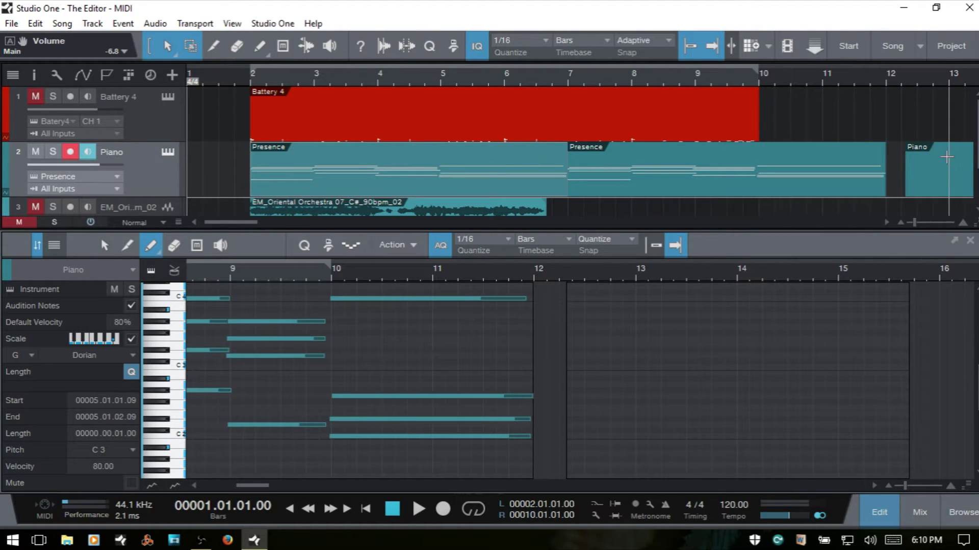
{"action": "left_click_drag", "start_coordinate": [643, 393], "coordinate": [713, 394]}
{"action": "left_click_drag", "start_coordinate": [747, 338], "coordinate": [820, 338]}
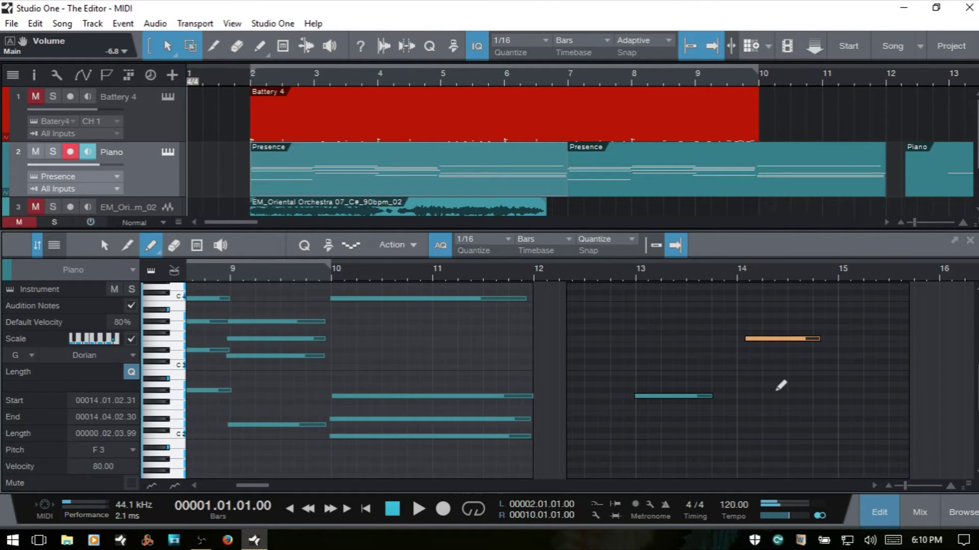
{"action": "key", "text": "ctrl+z"}
{"action": "key", "text": "ctrl+z"}
{"action": "key", "text": "ctrl+z"}
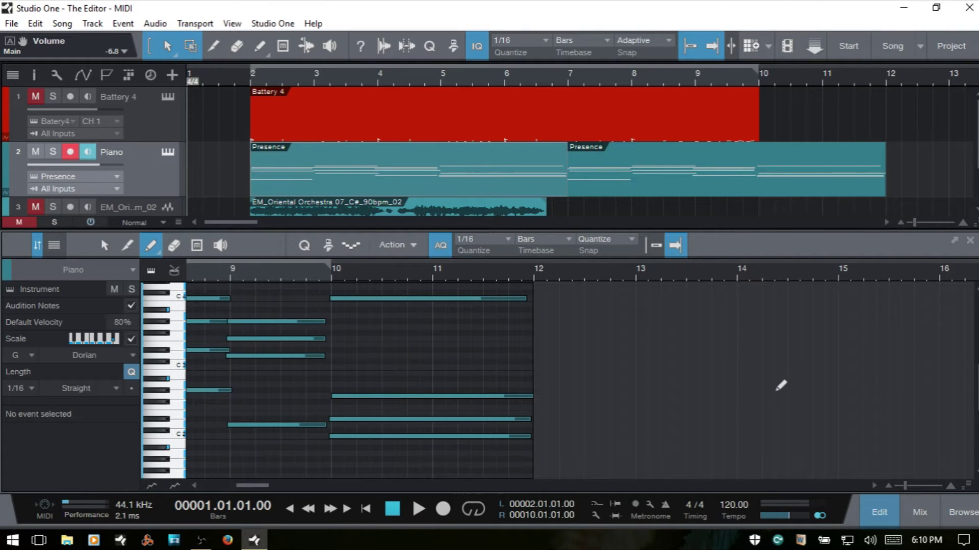
{"action": "key", "text": "4"}
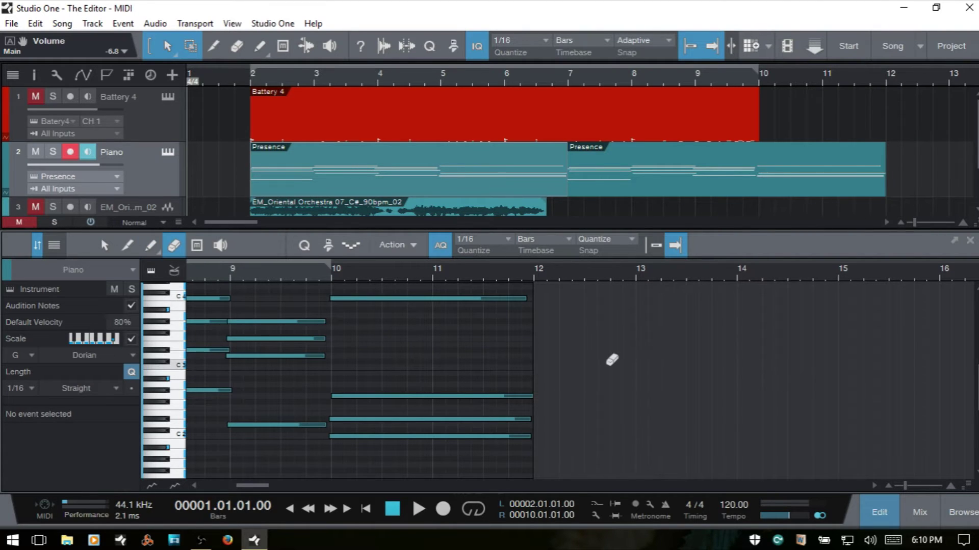
{"action": "left_click_drag", "start_coordinate": [256, 484], "coordinate": [243, 485]}
{"action": "left_click", "coordinate": [727, 395]}
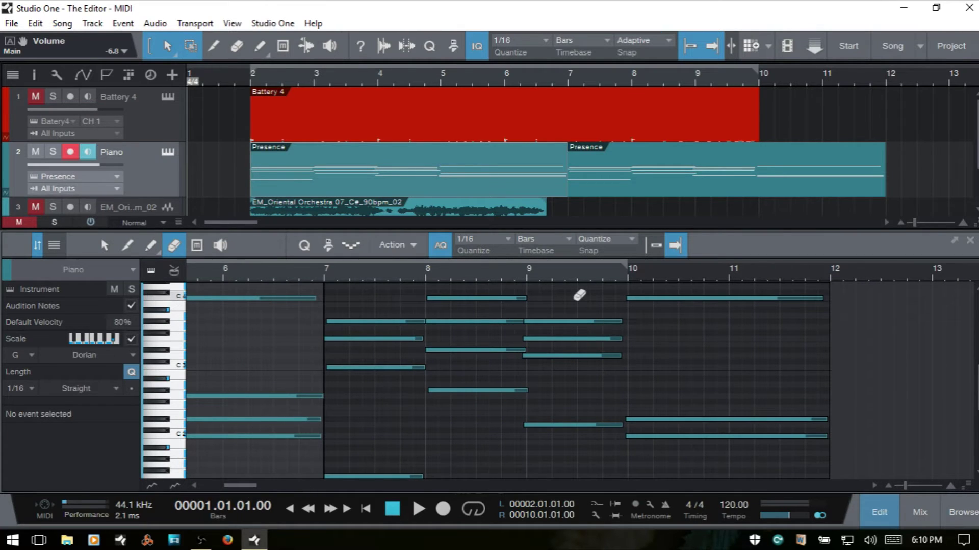
{"action": "mouse_move", "coordinate": [579, 296]}
{"action": "left_mouse_down"}
{"action": "mouse_move", "coordinate": [656, 376]}
{"action": "mouse_move", "coordinate": [779, 440]}
{"action": "mouse_move", "coordinate": [588, 404]}
{"action": "mouse_move", "coordinate": [680, 298]}
{"action": "mouse_move", "coordinate": [714, 287]}
{"action": "mouse_move", "coordinate": [684, 329]}
{"action": "mouse_move", "coordinate": [621, 330]}
{"action": "mouse_move", "coordinate": [585, 306]}
{"action": "mouse_move", "coordinate": [520, 291]}
{"action": "mouse_move", "coordinate": [506, 378]}
{"action": "mouse_move", "coordinate": [582, 414]}
{"action": "mouse_move", "coordinate": [756, 356]}
{"action": "left_mouse_up"}
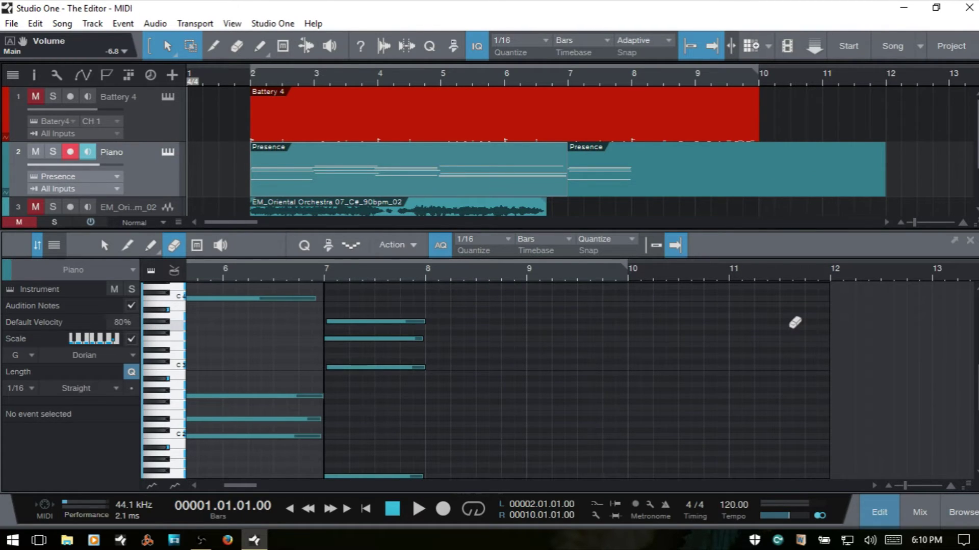
{"action": "key", "text": "ctrl+z"}
{"action": "key", "text": "ctrl+z"}
{"action": "key", "text": "ctrl+z"}
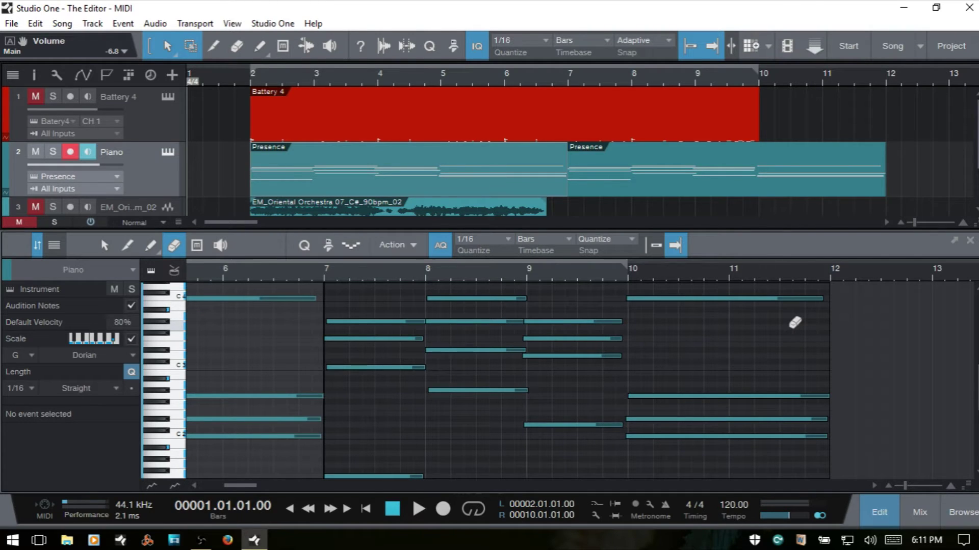
{"action": "key", "text": "6"}
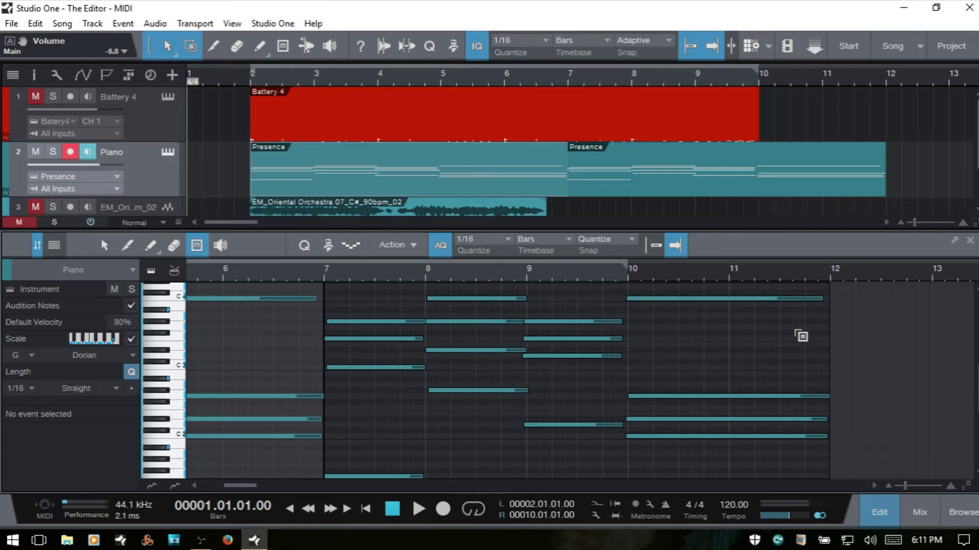
{"action": "left_click", "coordinate": [714, 299]}
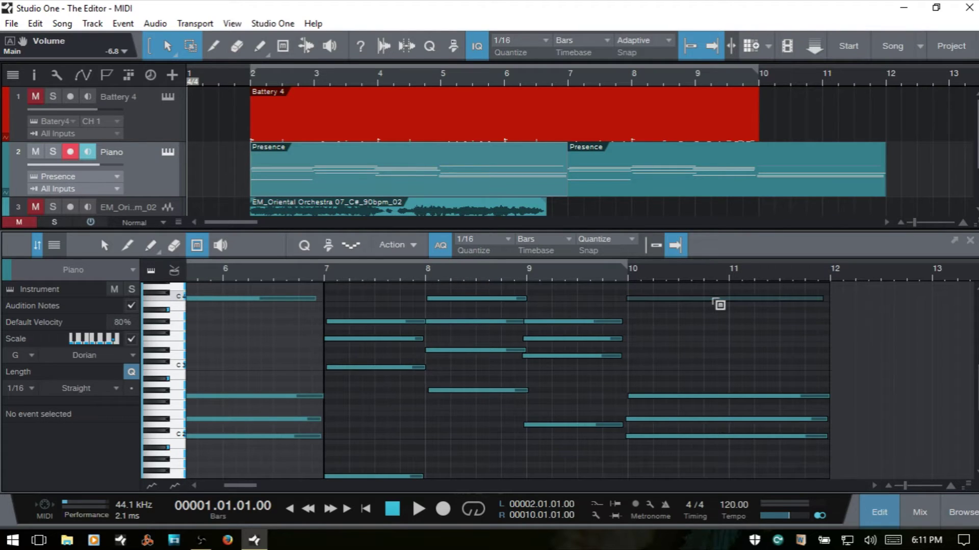
{"action": "left_click", "coordinate": [586, 355]}
{"action": "left_click_drag", "start_coordinate": [666, 354], "coordinate": [783, 473]}
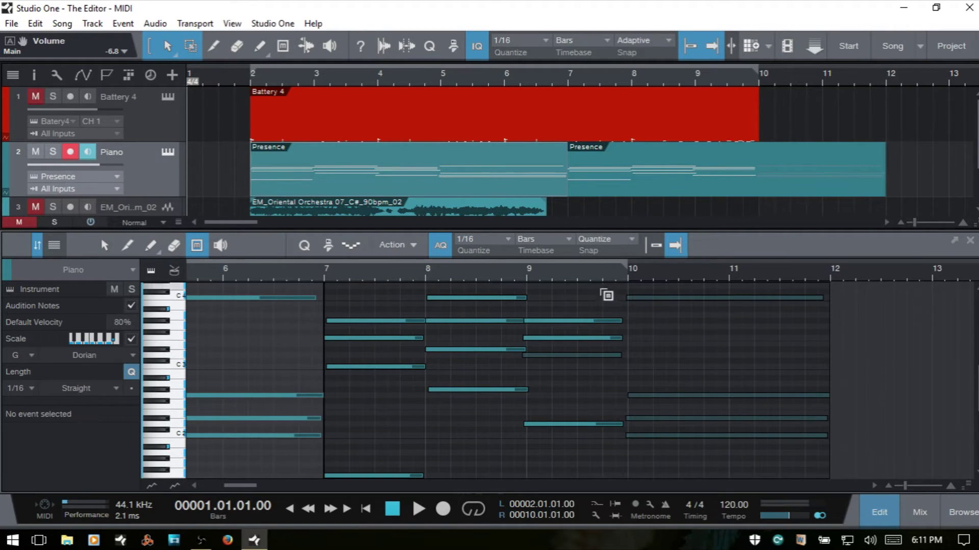
{"action": "left_click_drag", "start_coordinate": [605, 291], "coordinate": [785, 465]}
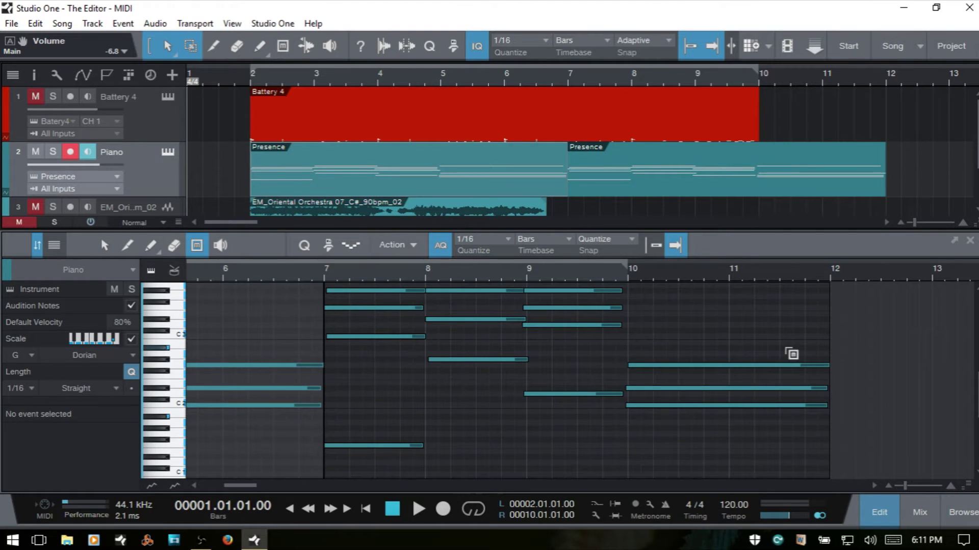
{"action": "scroll", "coordinate": [790, 352], "scroll_direction": "down", "scroll_amount": 1}
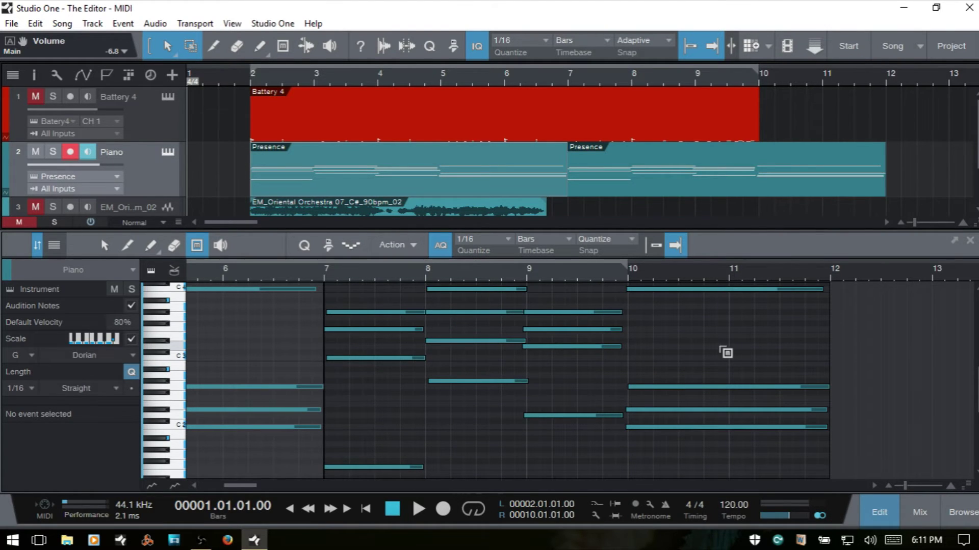
{"action": "key", "text": "6"}
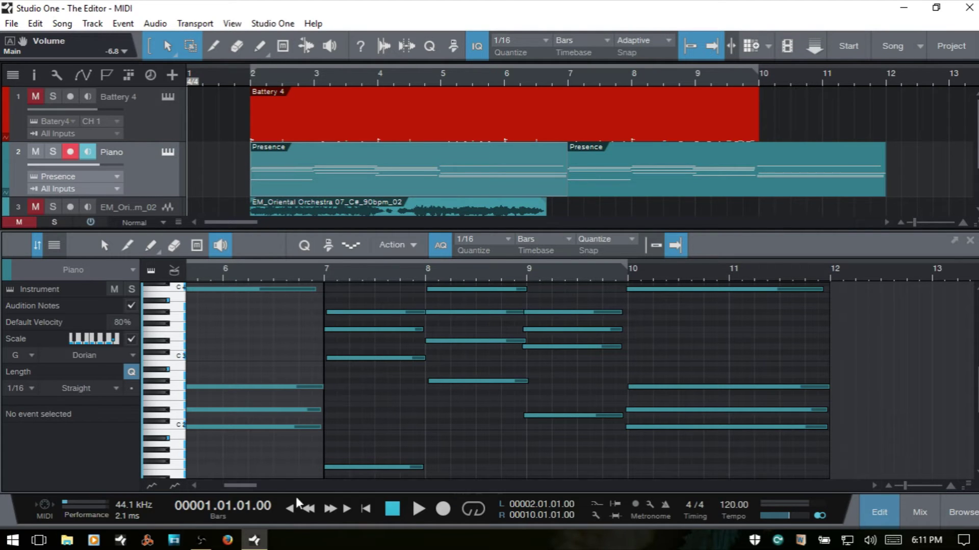
{"action": "mouse_move", "coordinate": [240, 485]}
{"action": "left_mouse_down"}
{"action": "mouse_move", "coordinate": [221, 486]}
{"action": "mouse_move", "coordinate": [240, 488]}
{"action": "left_mouse_up"}
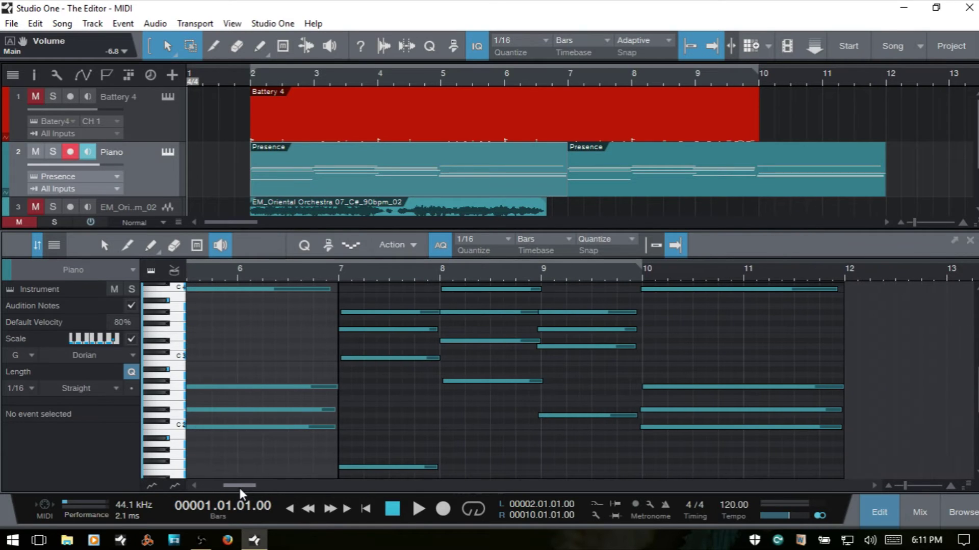
{"action": "left_click", "coordinate": [367, 291]}
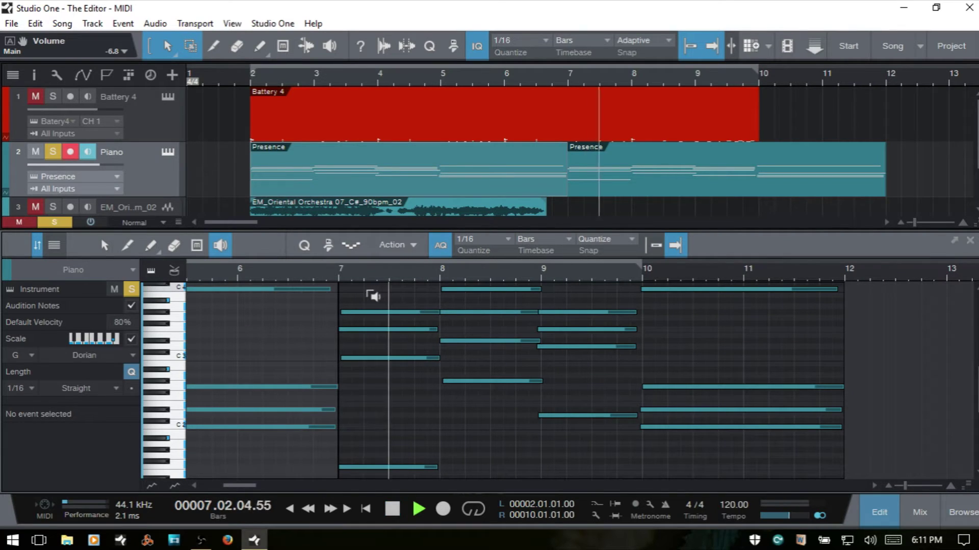
{"action": "scroll", "coordinate": [373, 296], "scroll_direction": "up", "scroll_amount": 2}
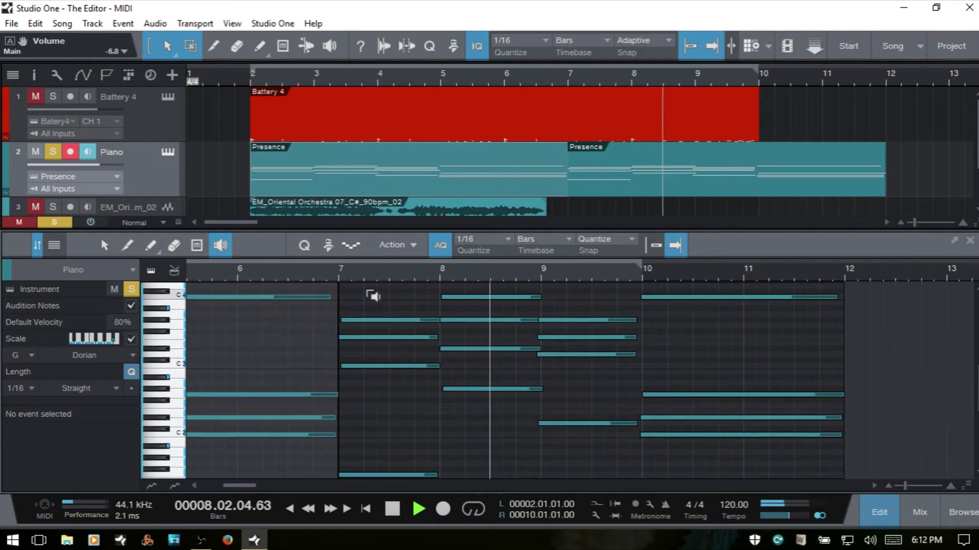
{"action": "scroll", "coordinate": [373, 296], "scroll_direction": "up", "scroll_amount": 2}
{"action": "key", "text": "s"}
{"action": "key", "text": "space"}
{"action": "left_click_drag", "start_coordinate": [578, 304], "coordinate": [584, 304]}
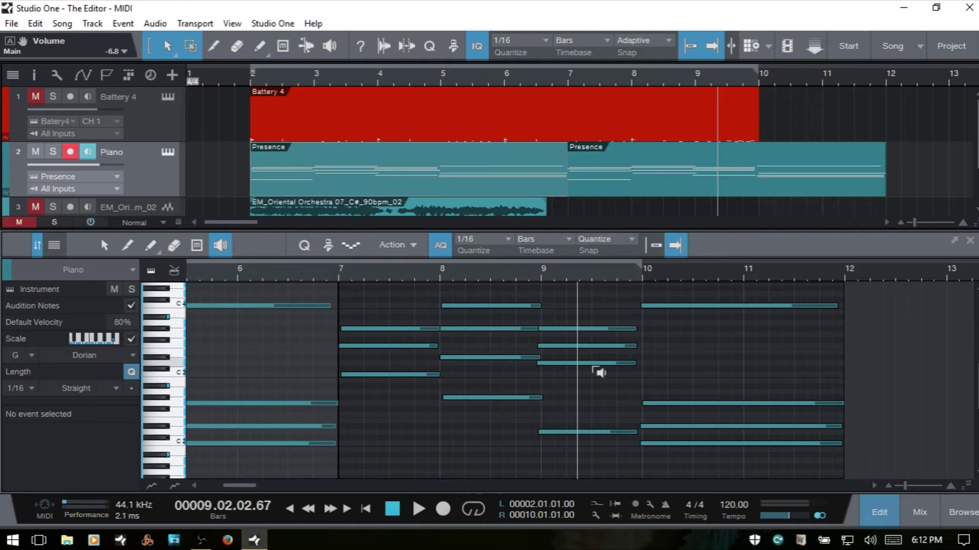
Switch to the Arrow tool and marquee-select the four long notes spanning bars 5–7.
{"action": "key", "text": "1"}
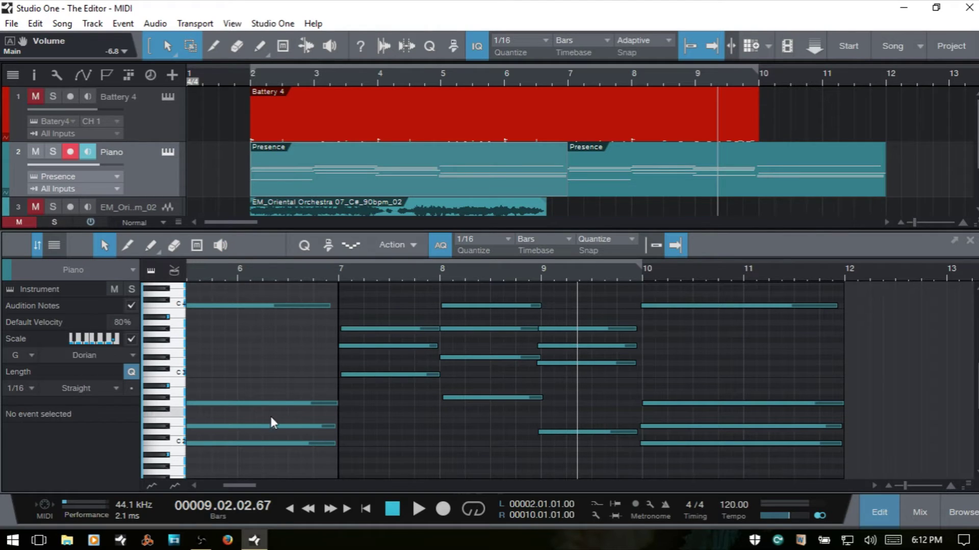
{"action": "left_click_drag", "start_coordinate": [242, 485], "coordinate": [205, 484]}
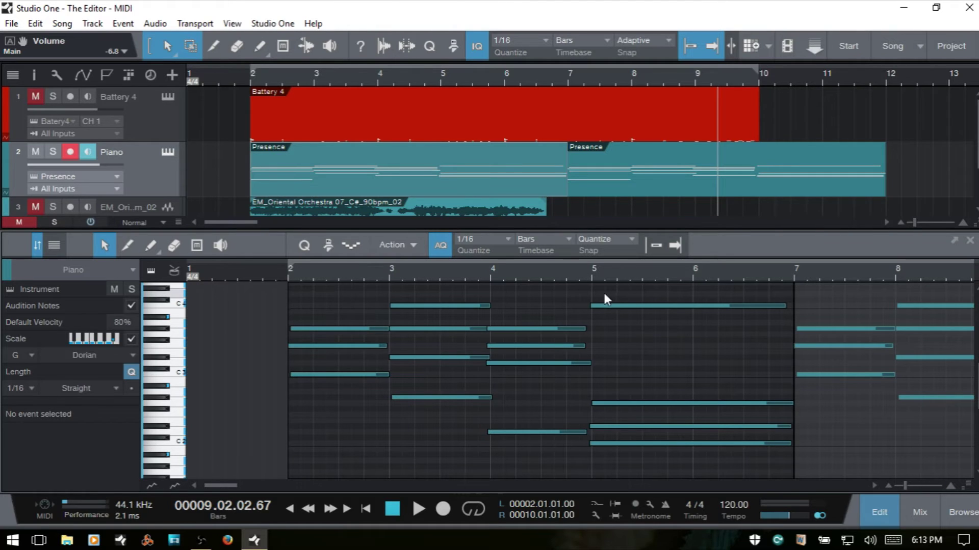
{"action": "left_click_drag", "start_coordinate": [622, 295], "coordinate": [735, 456]}
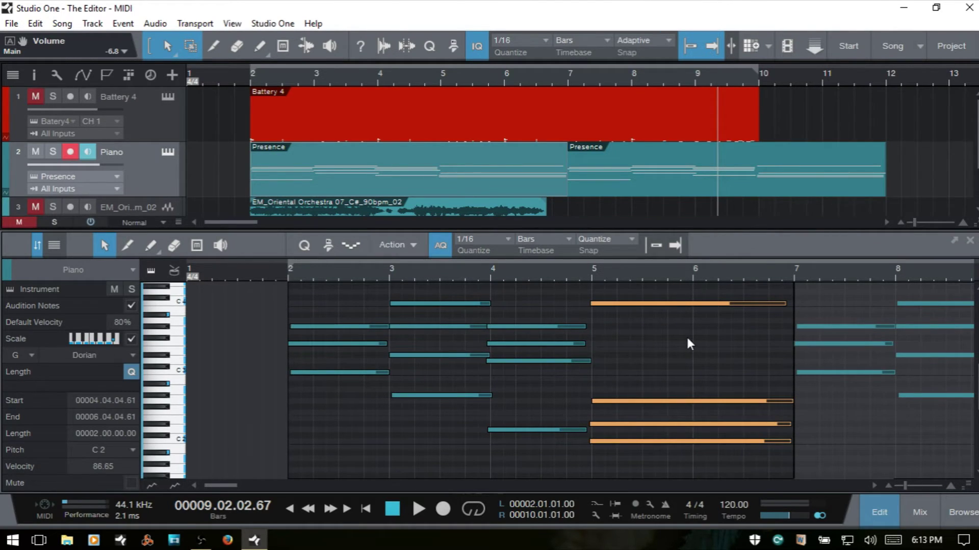
In Action > Transpose, try -12, 22 and -64 offsets, then set all four notes to C3.
{"action": "left_click", "coordinate": [414, 244]}
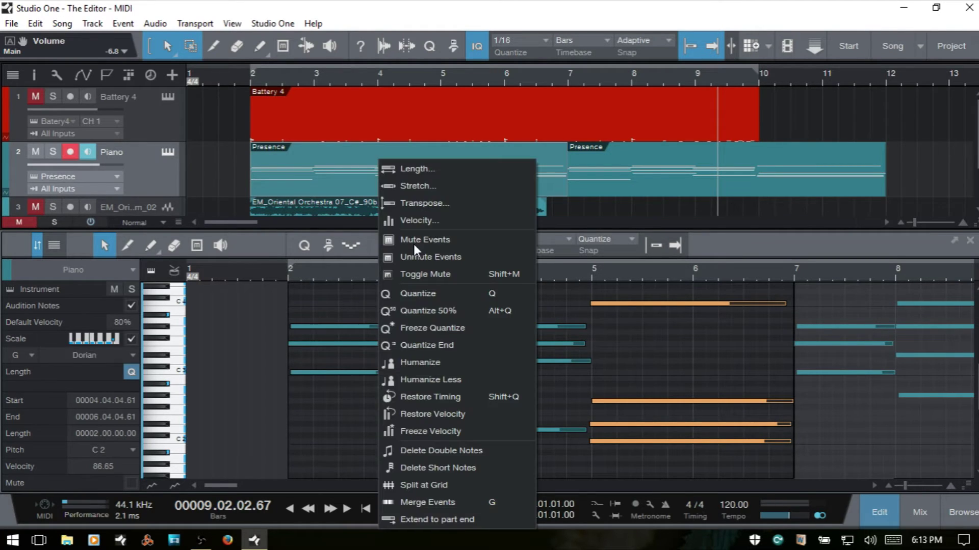
{"action": "left_click", "coordinate": [457, 204]}
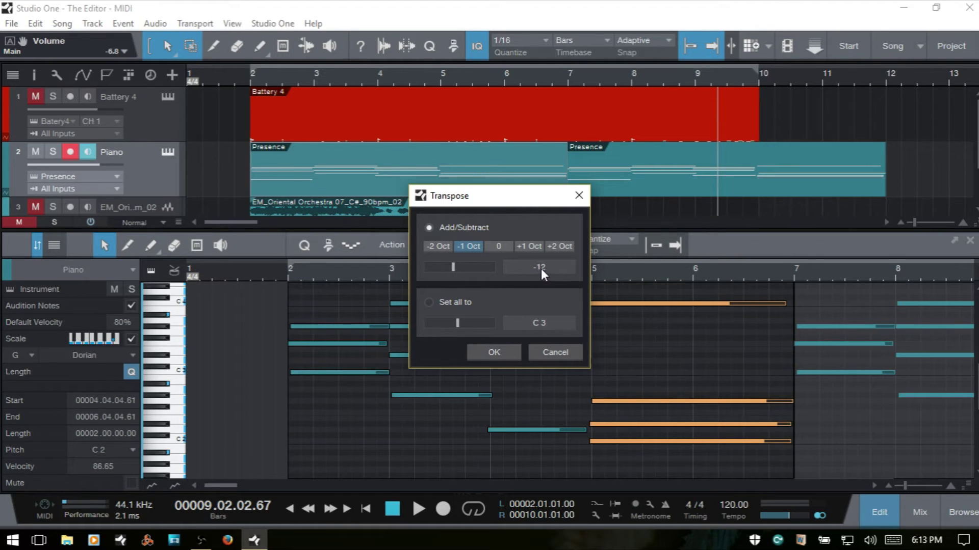
{"action": "left_click", "coordinate": [435, 247]}
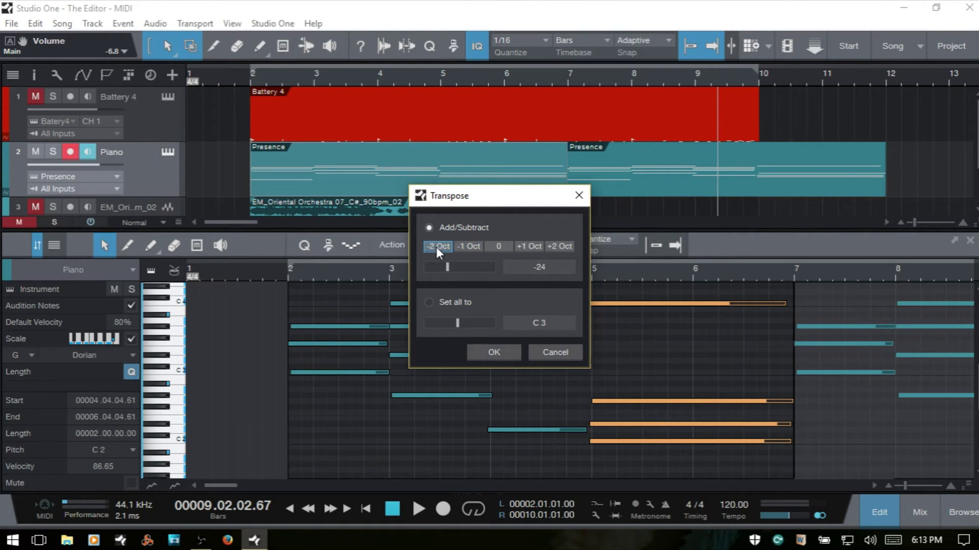
{"action": "double_click", "coordinate": [546, 266]}
{"action": "type", "text": "-12"}
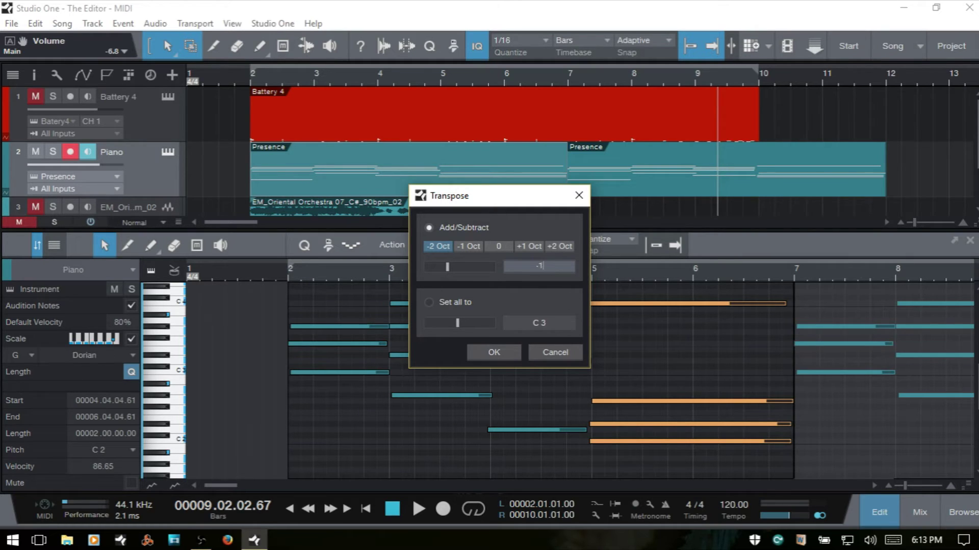
{"action": "key", "text": "Return"}
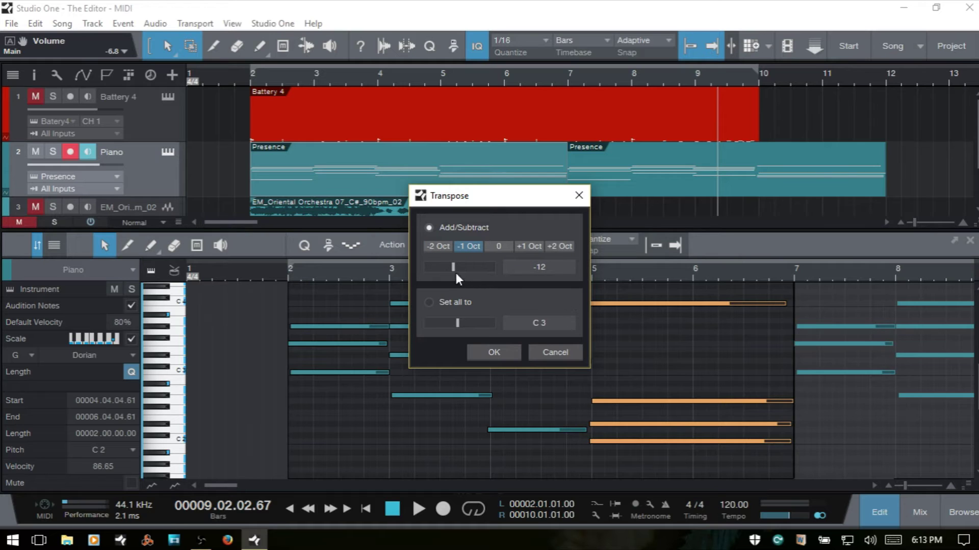
{"action": "left_click_drag", "start_coordinate": [452, 268], "coordinate": [495, 271]}
{"action": "left_click_drag", "start_coordinate": [497, 271], "coordinate": [421, 267]}
{"action": "left_click", "coordinate": [464, 248]}
{"action": "left_click", "coordinate": [428, 303]}
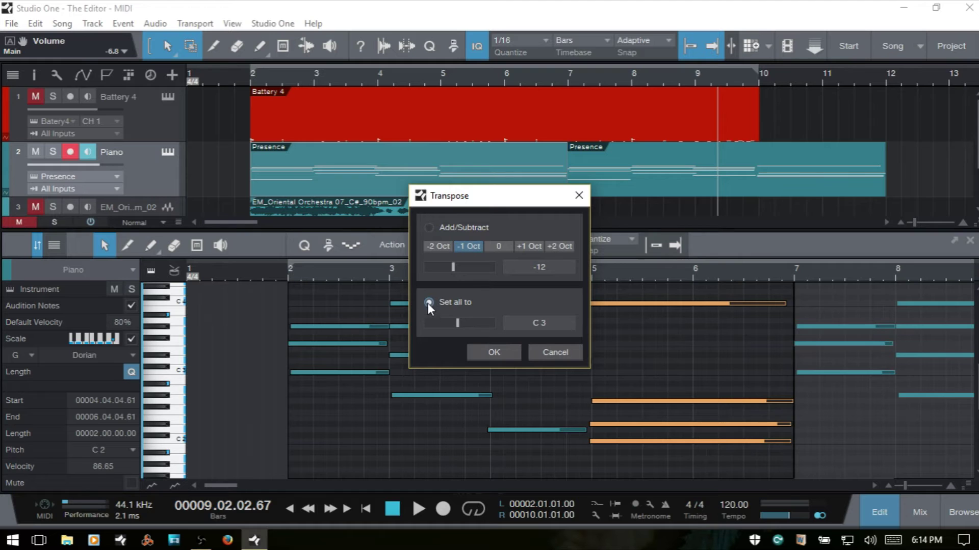
{"action": "left_click", "coordinate": [490, 353]}
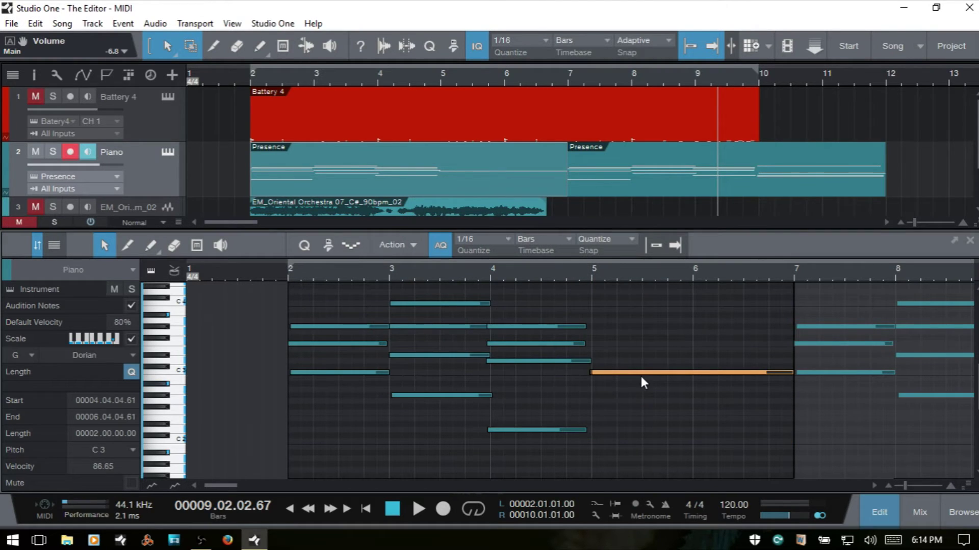
Quantize the C3 note to bar 5, try copying it down to A#2, then undo.
{"action": "key", "text": "q"}
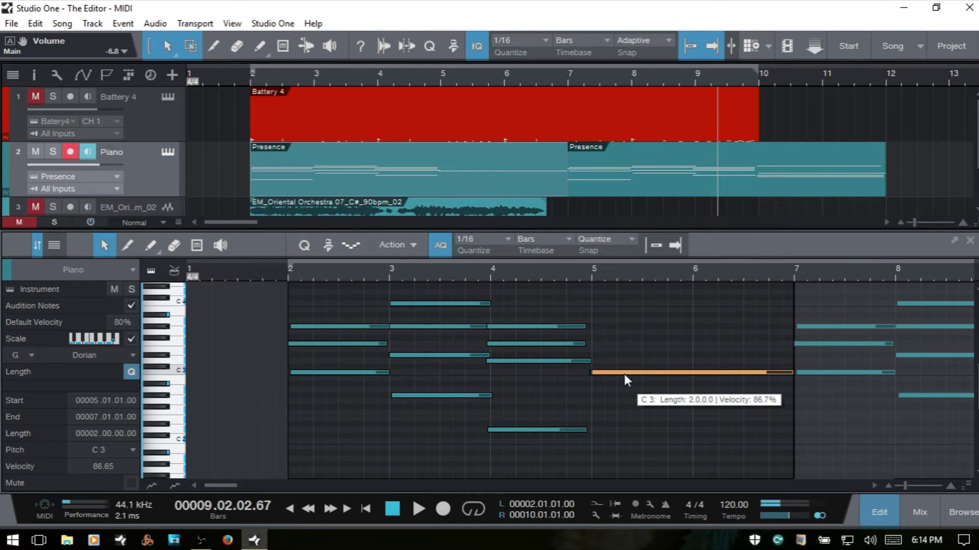
{"action": "mouse_move", "coordinate": [632, 372]}
{"action": "left_mouse_down"}
{"action": "mouse_move", "coordinate": [631, 382]}
{"action": "mouse_move", "coordinate": [632, 362]}
{"action": "left_mouse_up"}
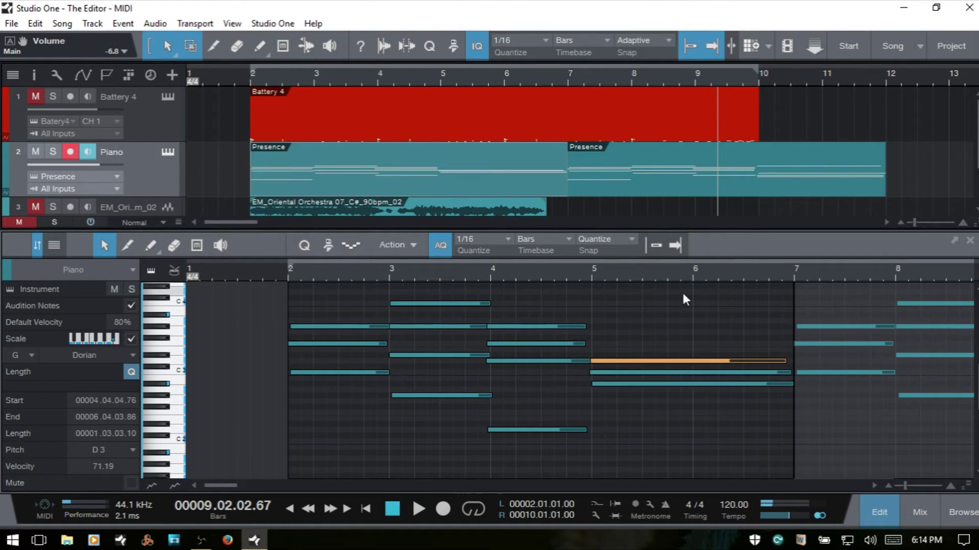
{"action": "key", "text": "ctrl+z"}
{"action": "key", "text": "ctrl+z"}
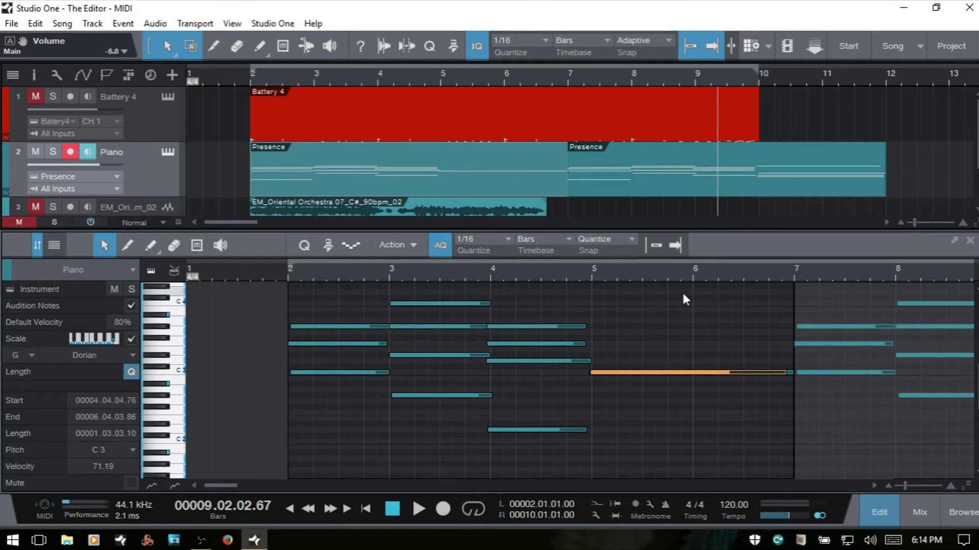
{"action": "key", "text": "ctrl+z"}
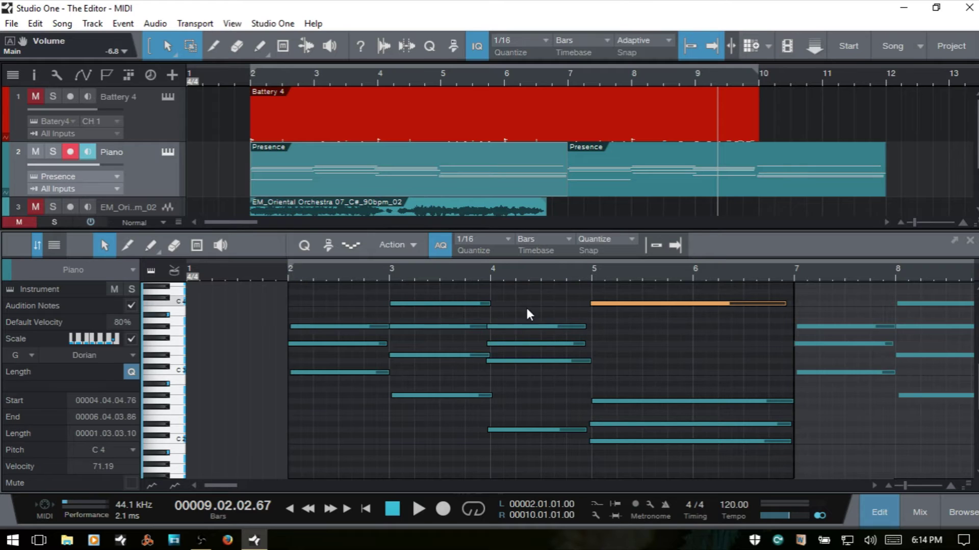
Play back from bar 4.3, then marquee-select the four notes starting at bar 5.
{"action": "left_click", "coordinate": [546, 270]}
{"action": "key", "text": "space"}
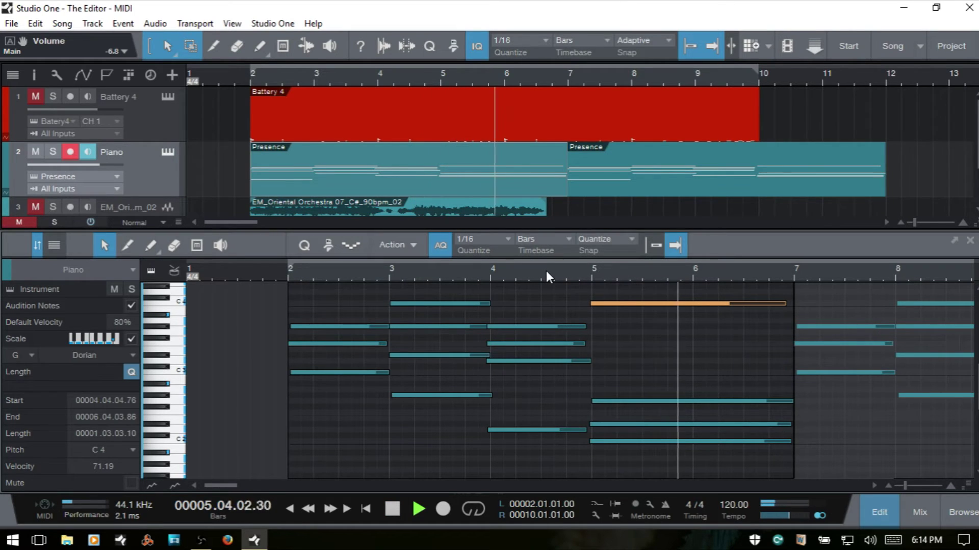
{"action": "key", "text": "space"}
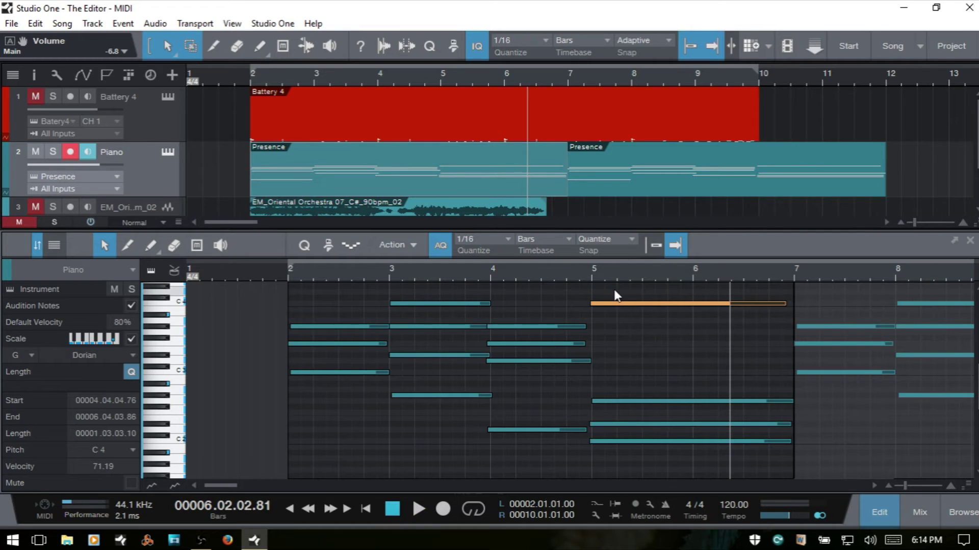
{"action": "left_click_drag", "start_coordinate": [612, 289], "coordinate": [729, 470]}
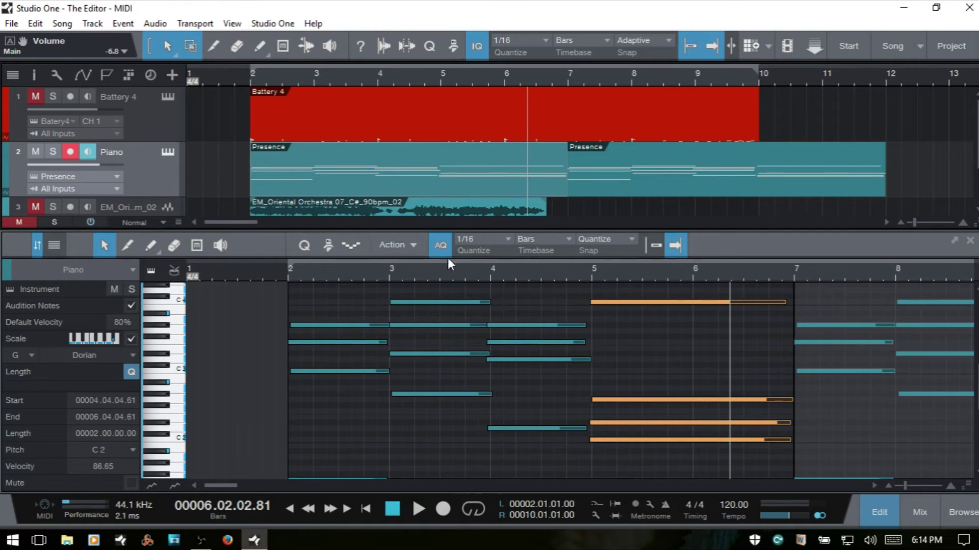
{"action": "left_click", "coordinate": [410, 242]}
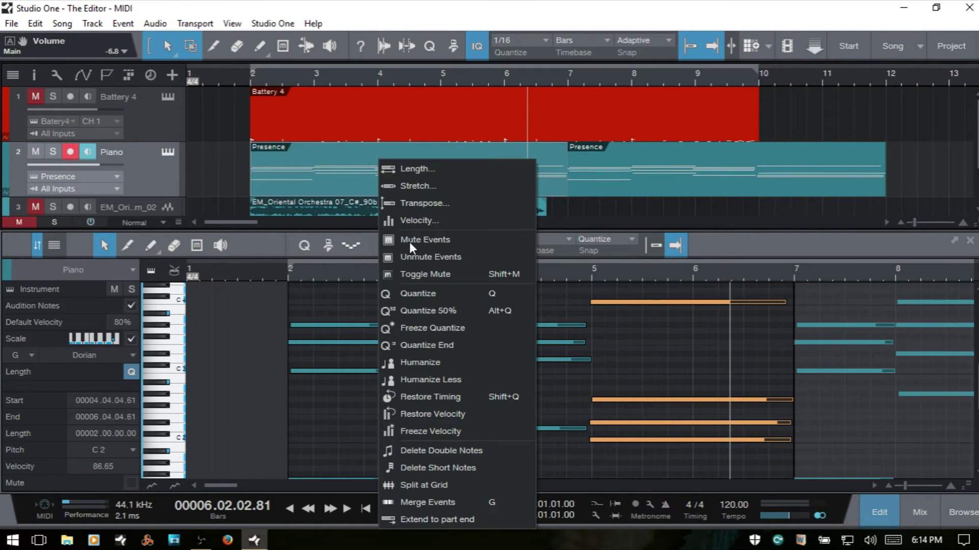
{"action": "left_click", "coordinate": [435, 203]}
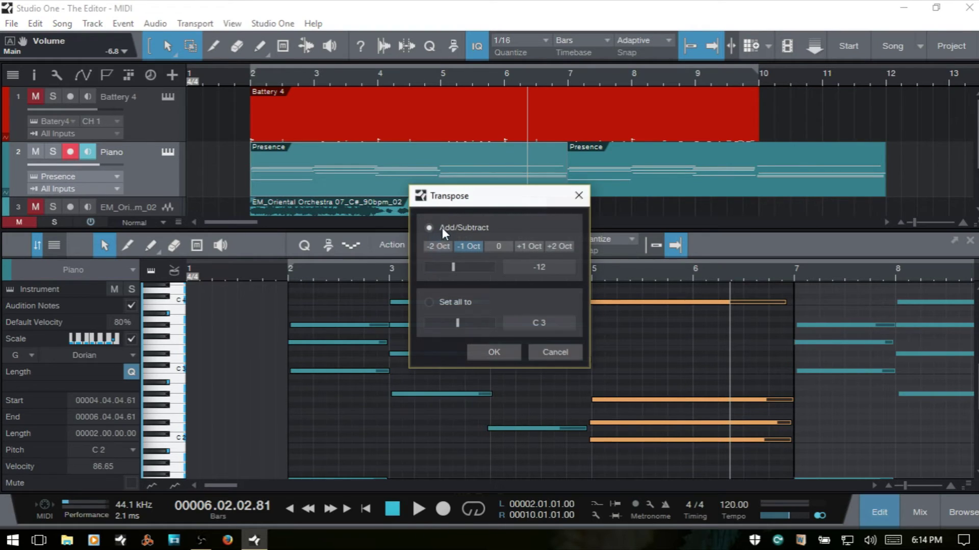
{"action": "left_click", "coordinate": [490, 352]}
{"action": "left_click", "coordinate": [557, 271]}
{"action": "key", "text": "space"}
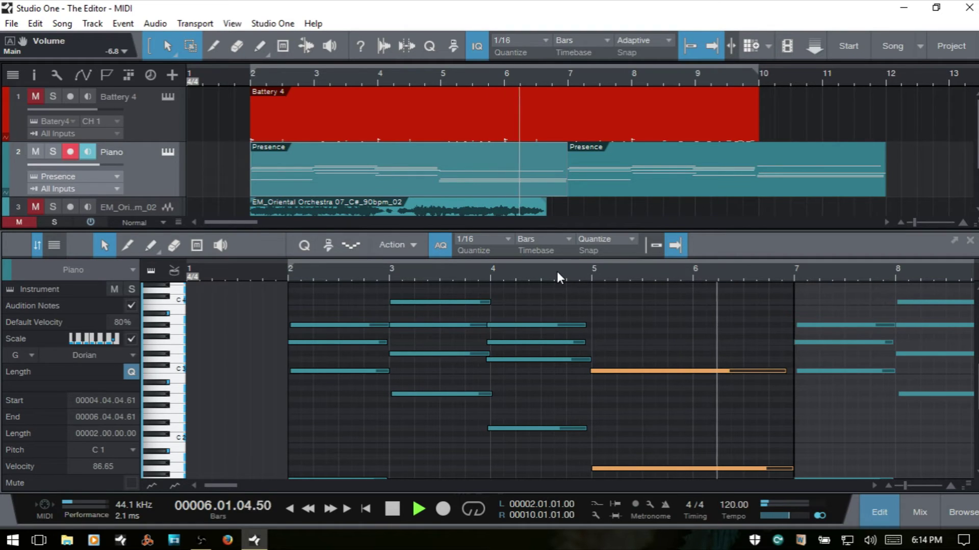
{"action": "key", "text": "space"}
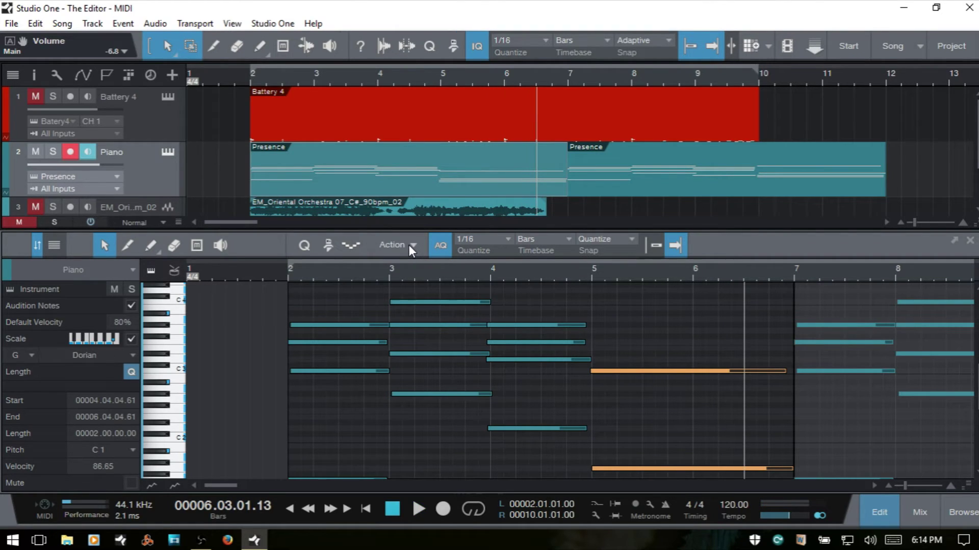
{"action": "key", "text": "ctrl+z"}
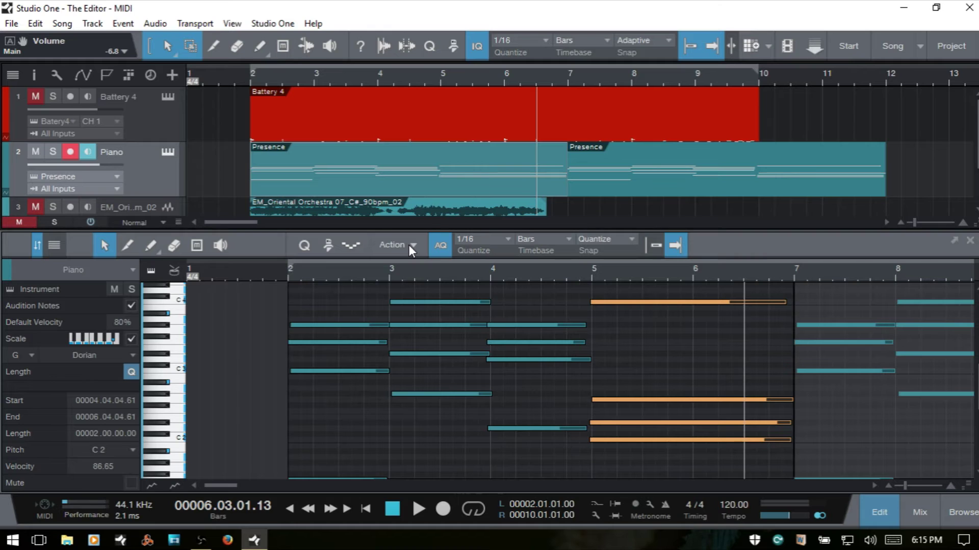
Close the editor, select the second Presence part, and view then dismiss its Transpose dialog.
{"action": "key", "text": "F2"}
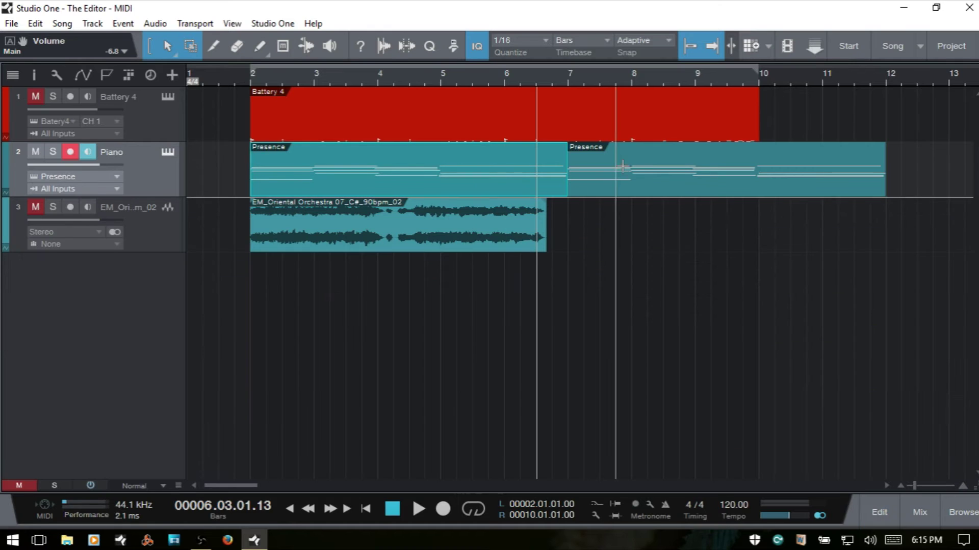
{"action": "left_click", "coordinate": [634, 178]}
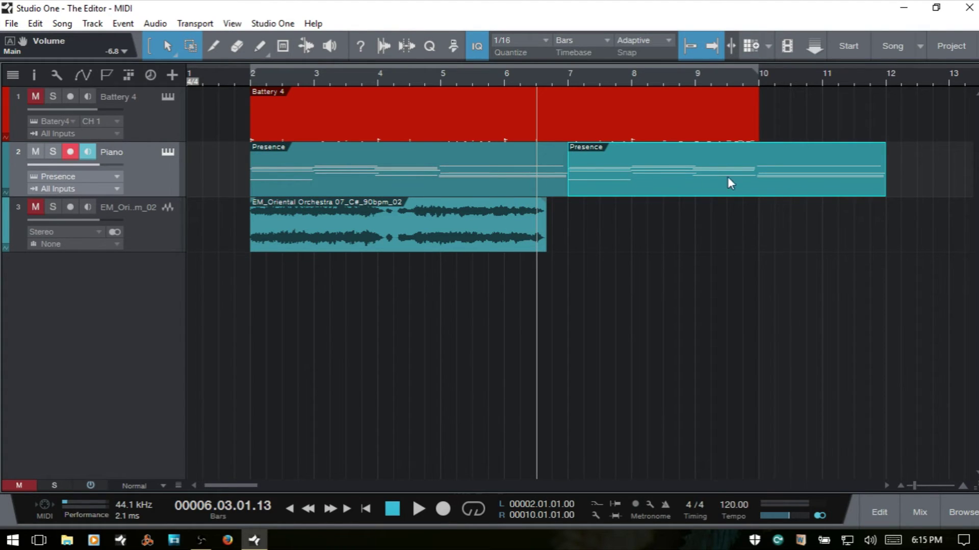
{"action": "right_click", "coordinate": [713, 180]}
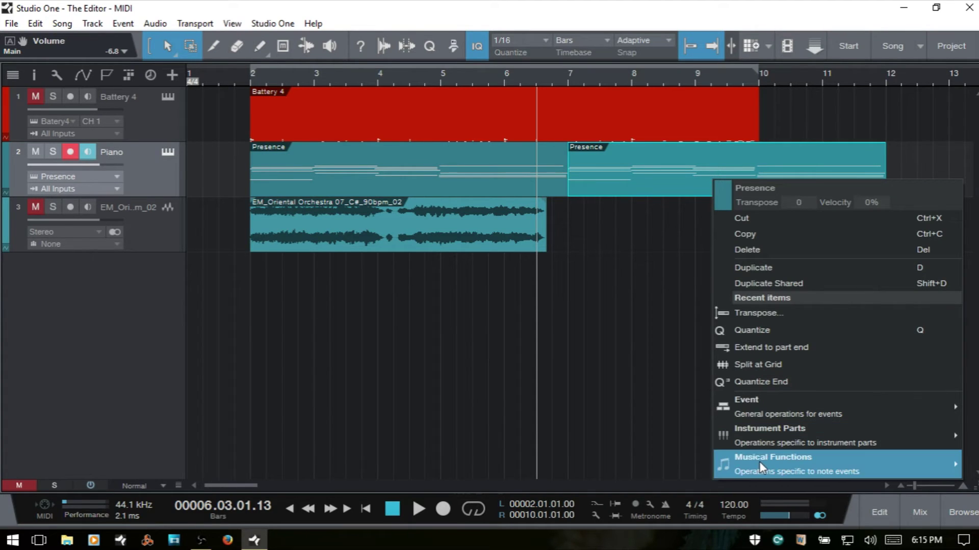
{"action": "mouse_move", "coordinate": [759, 461]}
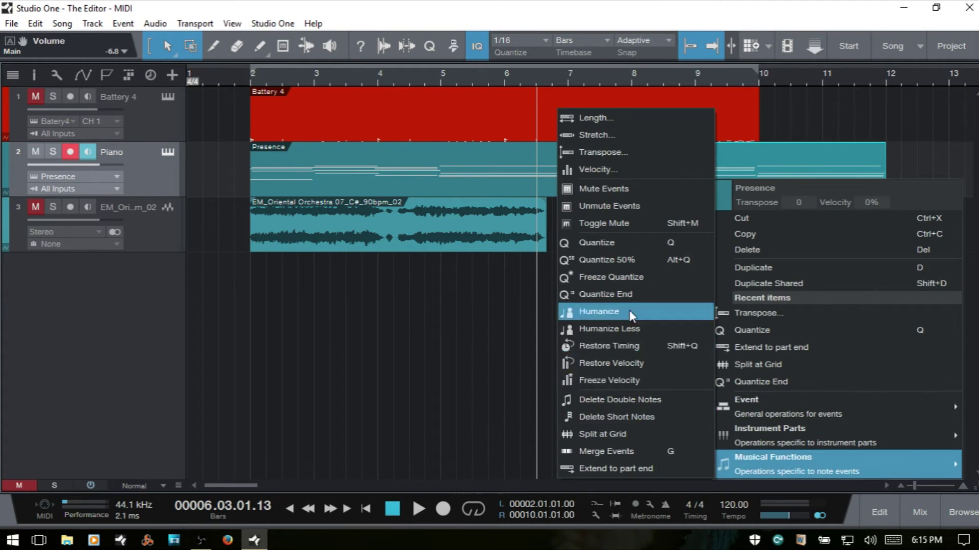
{"action": "left_click", "coordinate": [631, 153]}
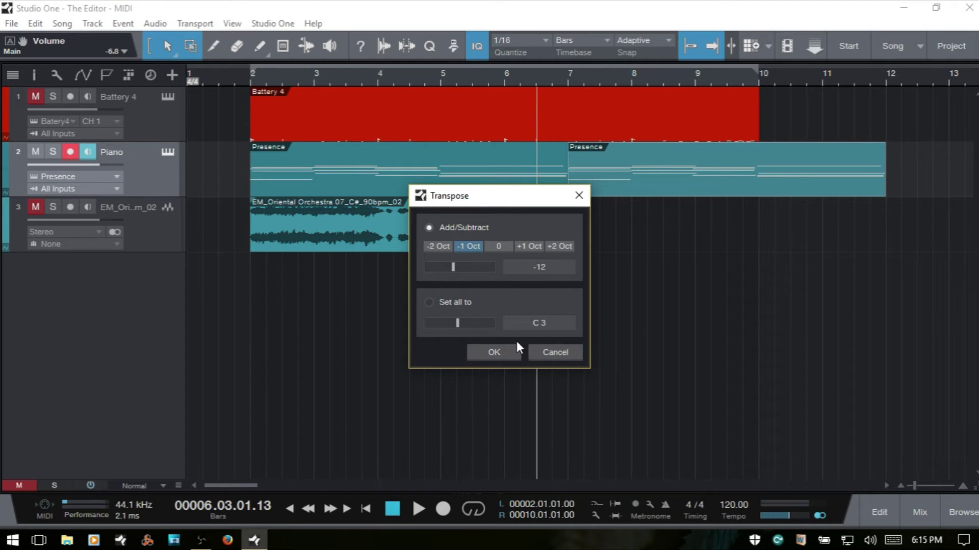
{"action": "left_click", "coordinate": [555, 357]}
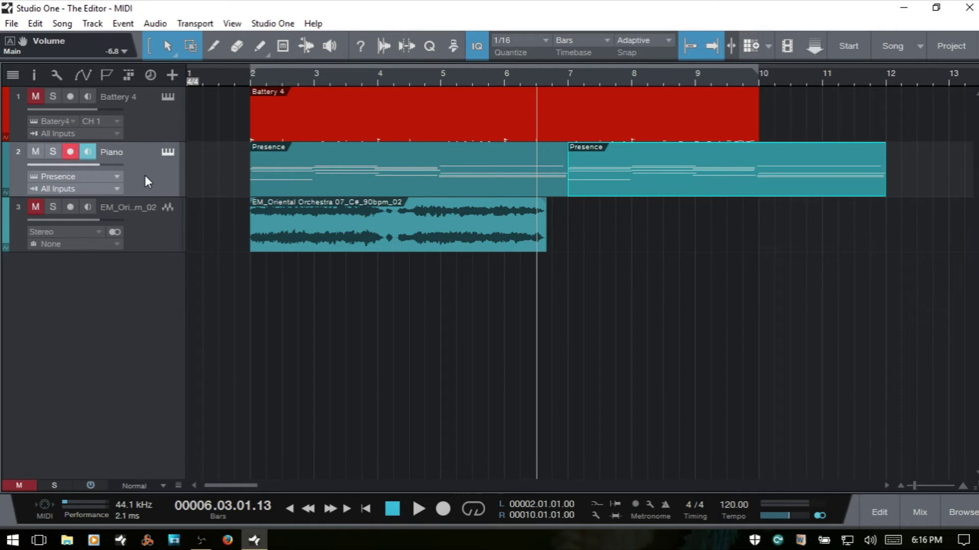
Show the Piano track Inspector and play the song from near the start.
{"action": "key", "text": "F4"}
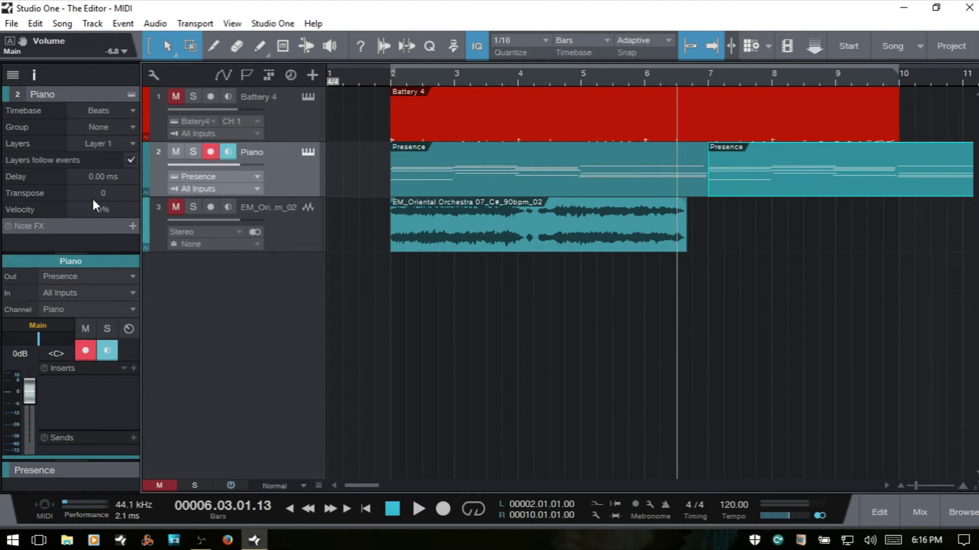
{"action": "left_click", "coordinate": [376, 77]}
{"action": "key", "text": "space"}
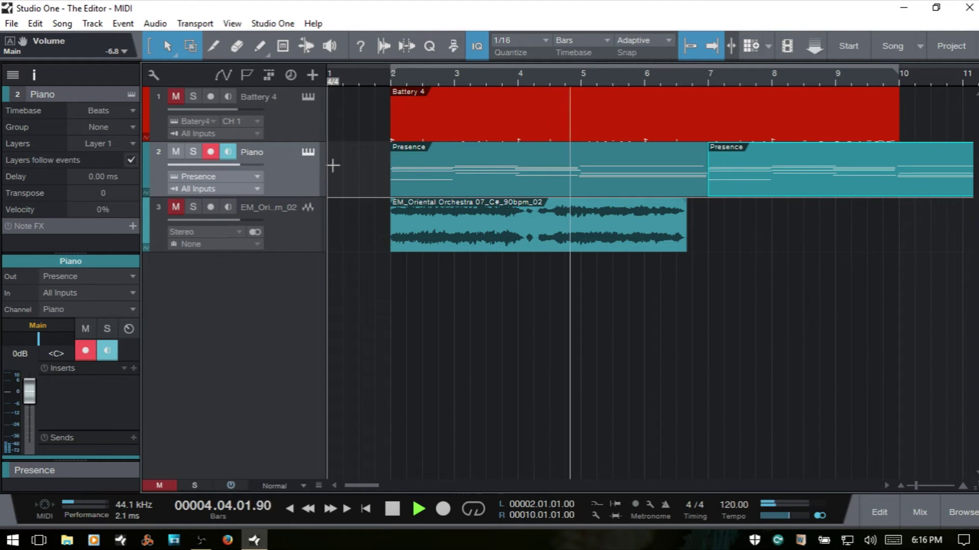
{"action": "left_click", "coordinate": [726, 75]}
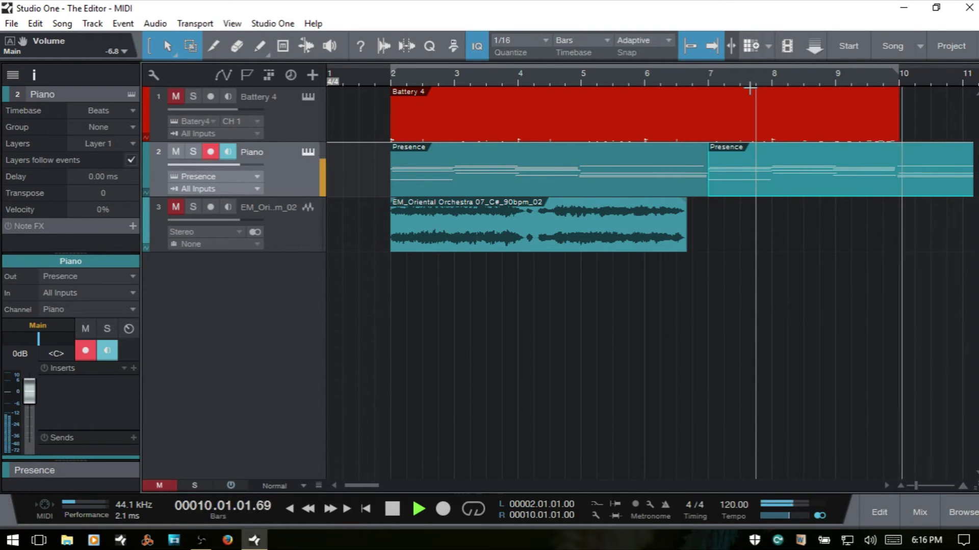
{"action": "left_click", "coordinate": [360, 75]}
{"action": "key", "text": "space"}
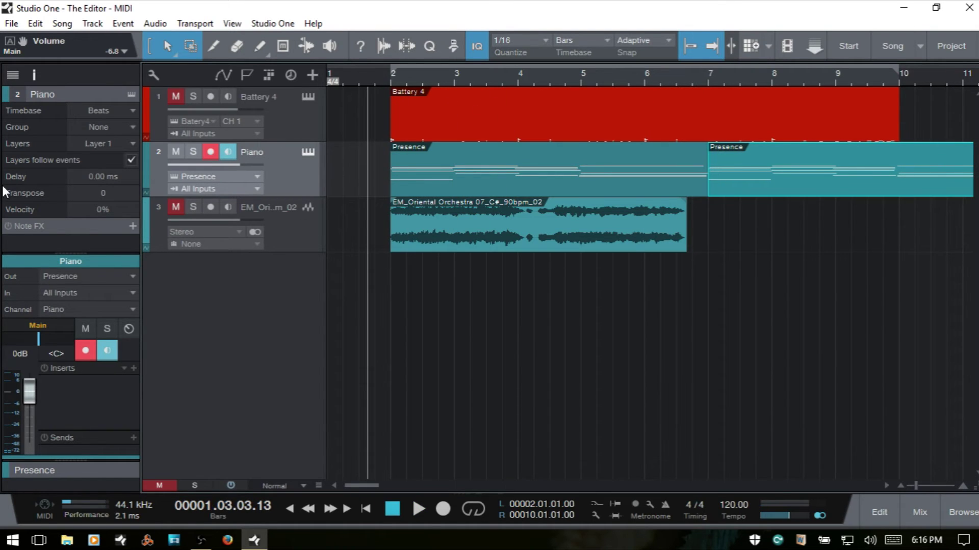
Set the Piano track's Transpose to 2 and play back to hear it.
{"action": "double_click", "coordinate": [103, 195]}
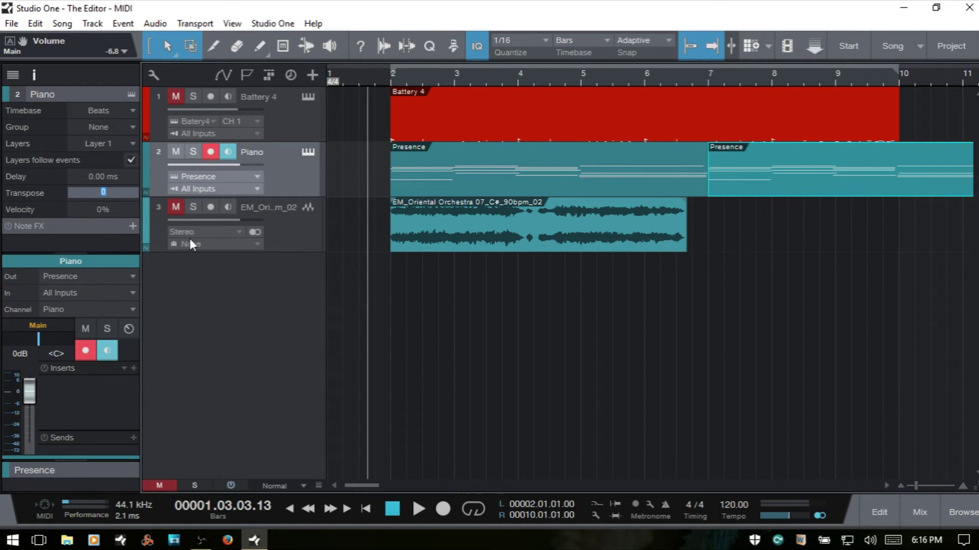
{"action": "type", "text": "2"}
{"action": "key", "text": "Return"}
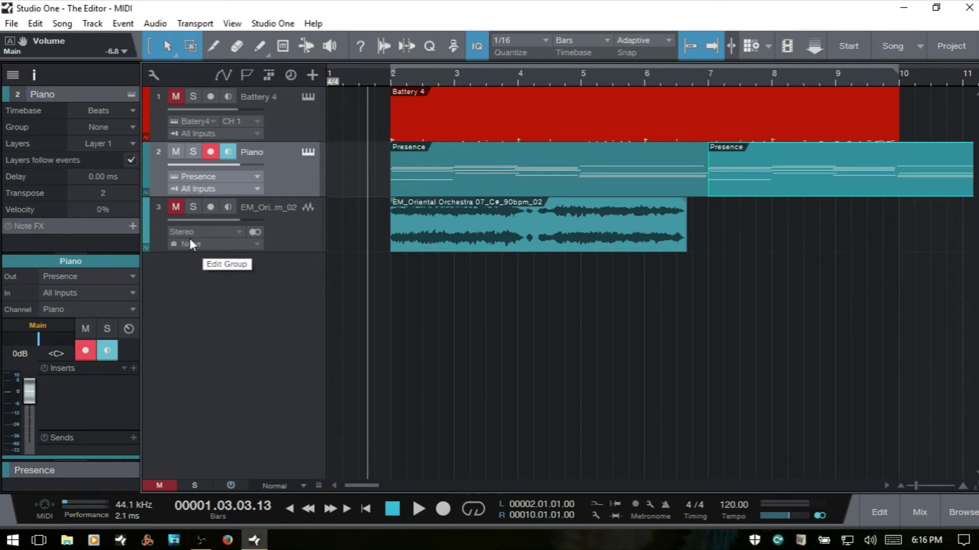
{"action": "key", "text": "space"}
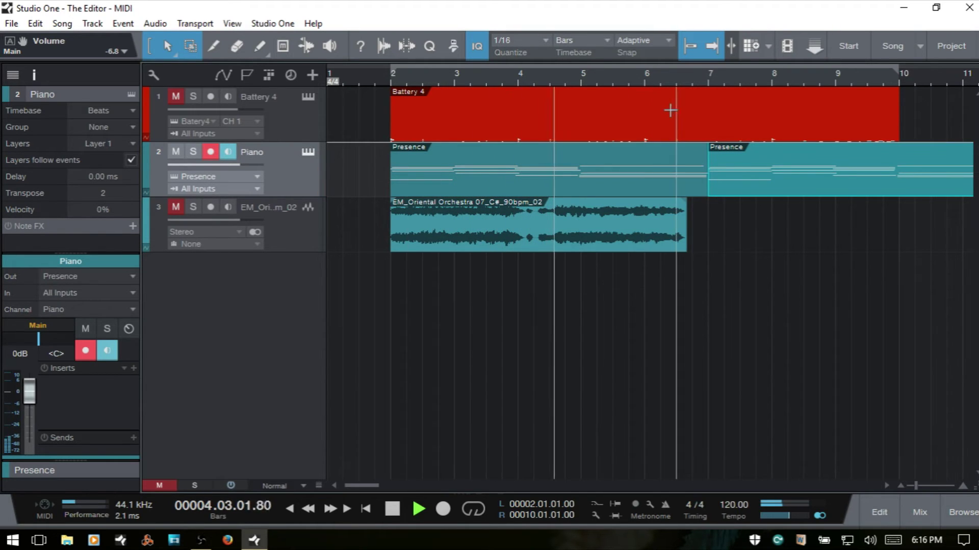
{"action": "left_click", "coordinate": [694, 77]}
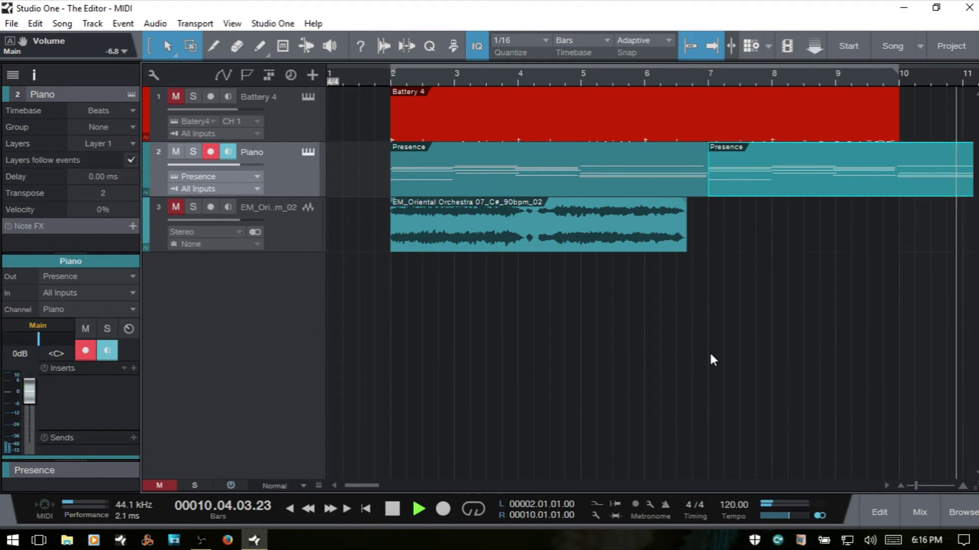
{"action": "key", "text": "space"}
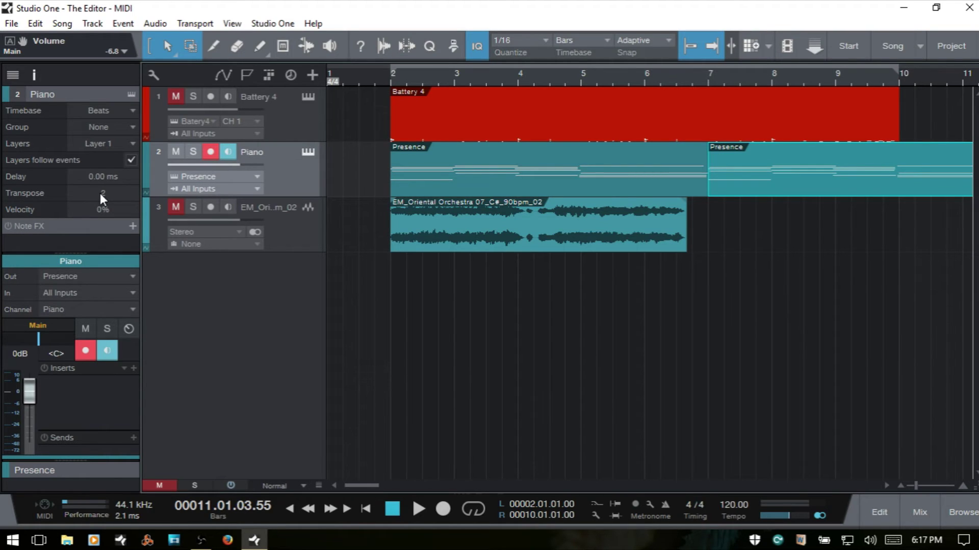
Open the first Presence part in the note editor to check its notes, then close it.
{"action": "left_click", "coordinate": [579, 184]}
{"action": "double_click", "coordinate": [570, 185]}
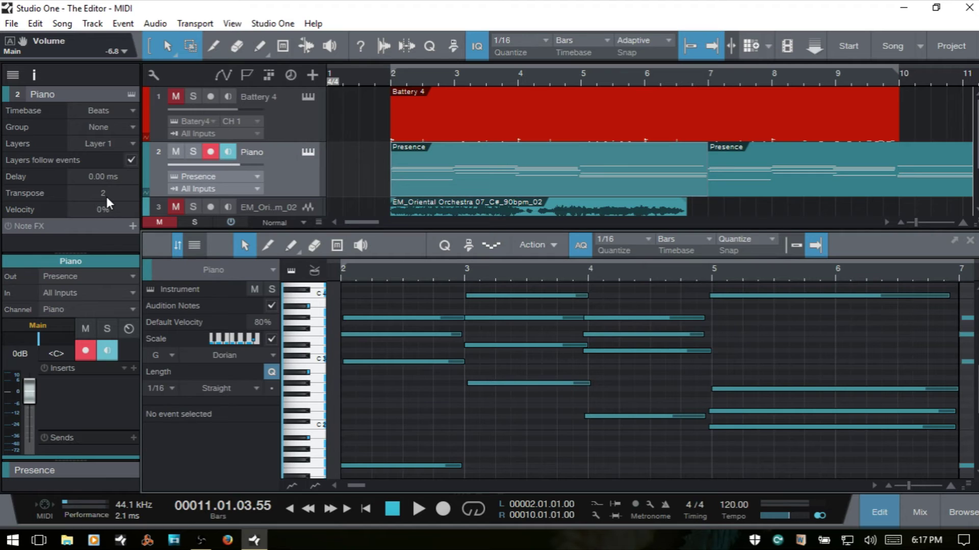
{"action": "key", "text": "F2"}
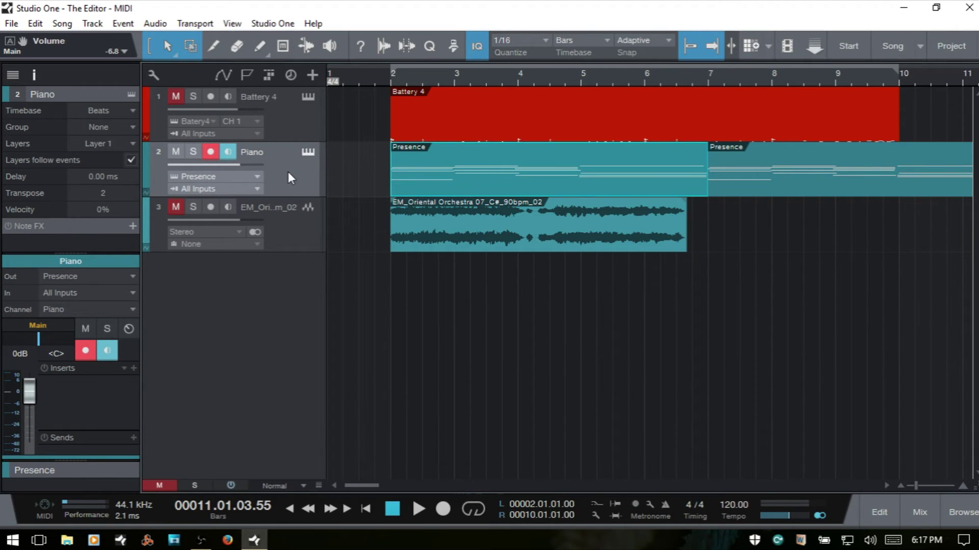
Set the Piano track's Inspector Transpose back to 0.
{"action": "left_click", "coordinate": [97, 194]}
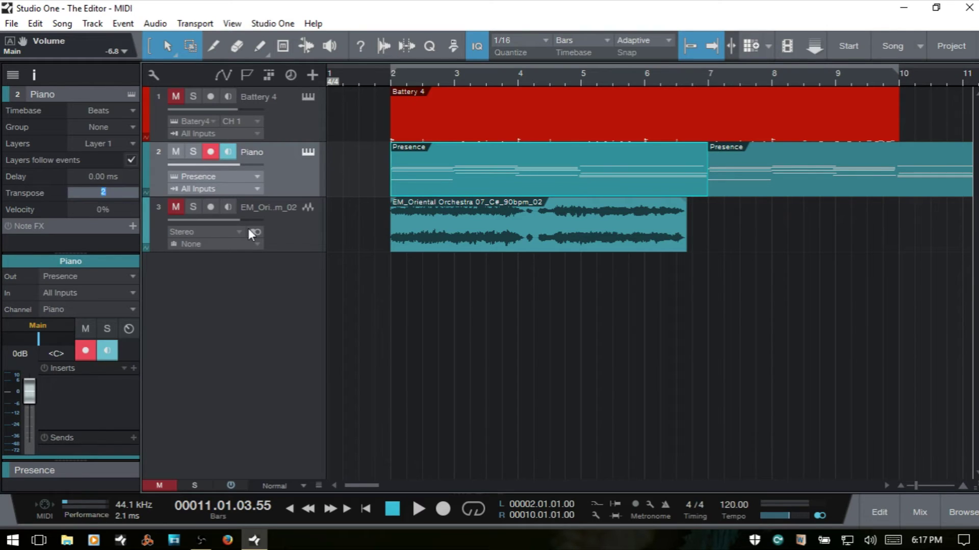
{"action": "type", "text": "0"}
{"action": "key", "text": "Return"}
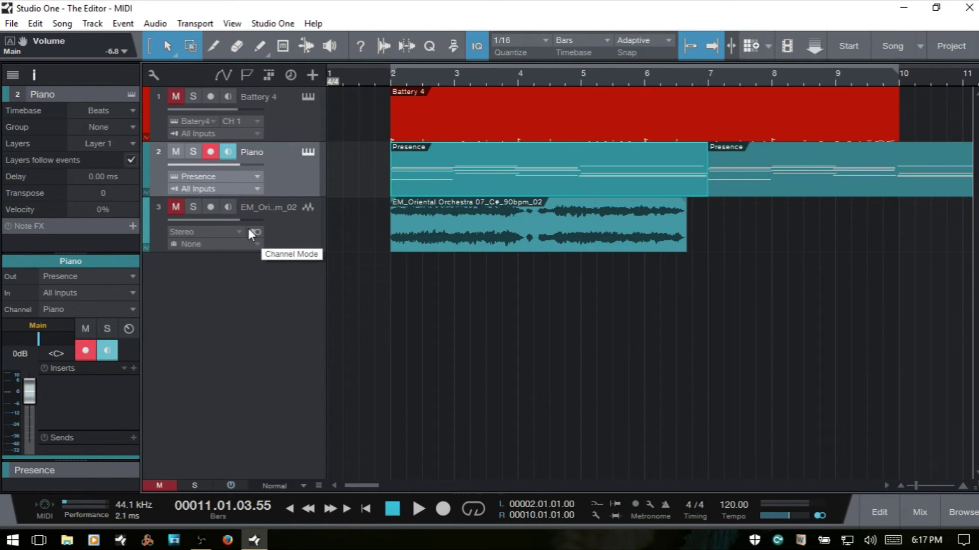
{"action": "left_click", "coordinate": [310, 152]}
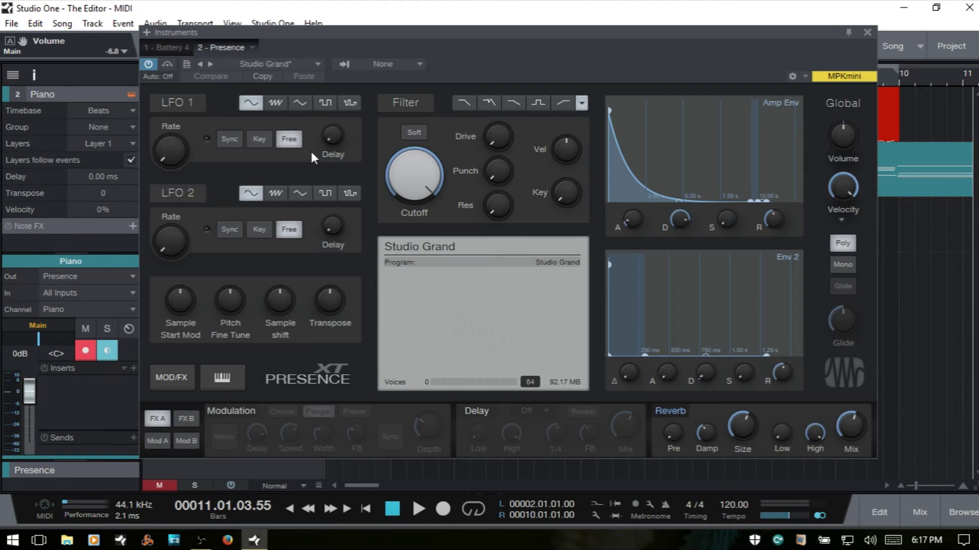
{"action": "left_click", "coordinate": [791, 75]}
{"action": "left_click", "coordinate": [408, 103]}
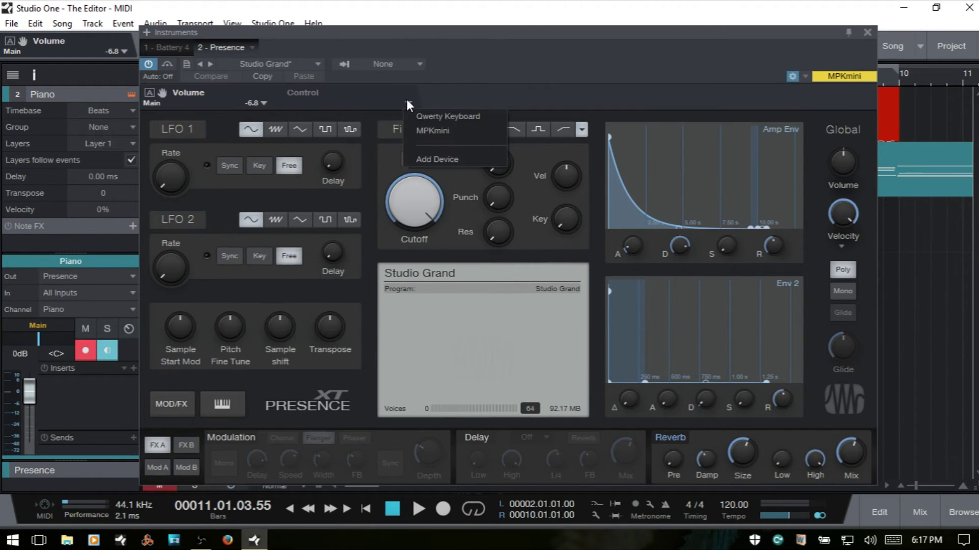
{"action": "left_click", "coordinate": [466, 118]}
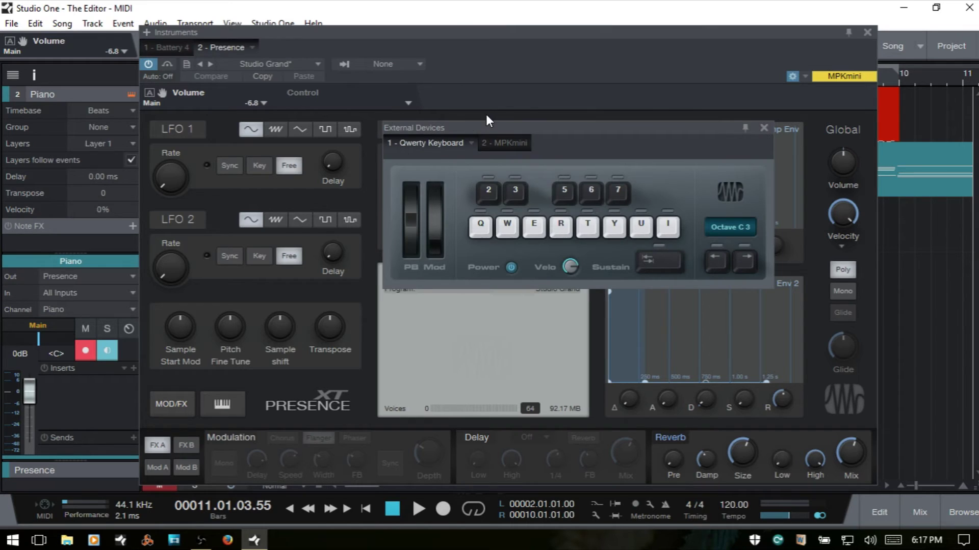
{"action": "left_click", "coordinate": [867, 32]}
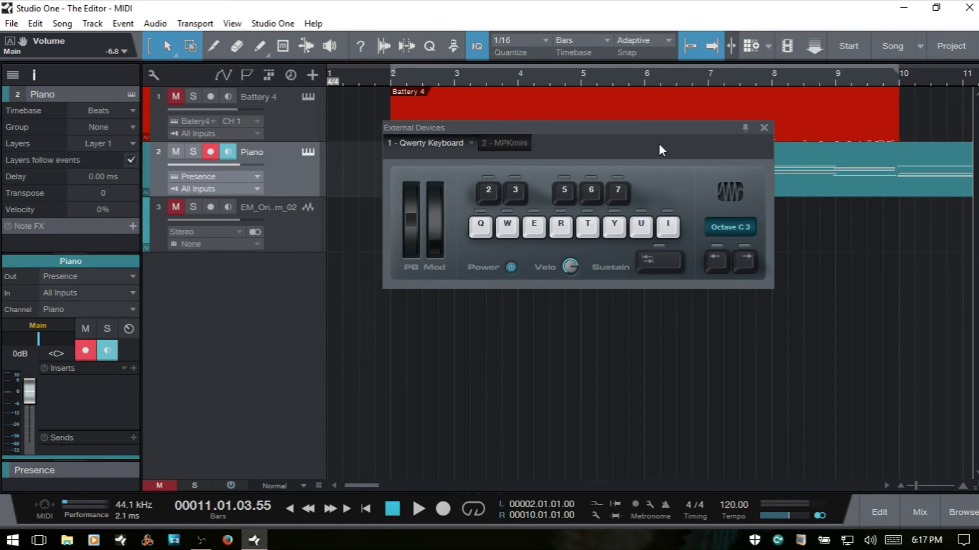
{"action": "key", "text": "q"}
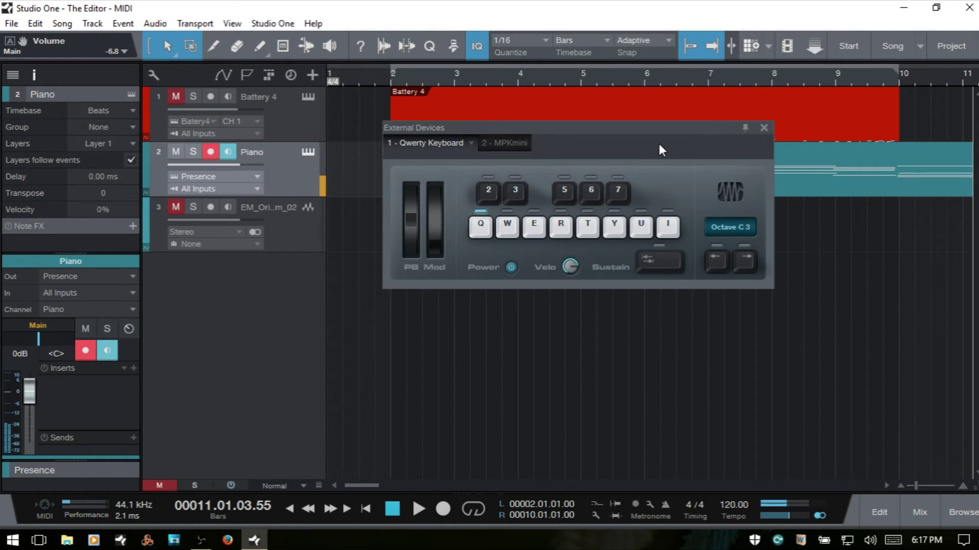
{"action": "key", "text": "q"}
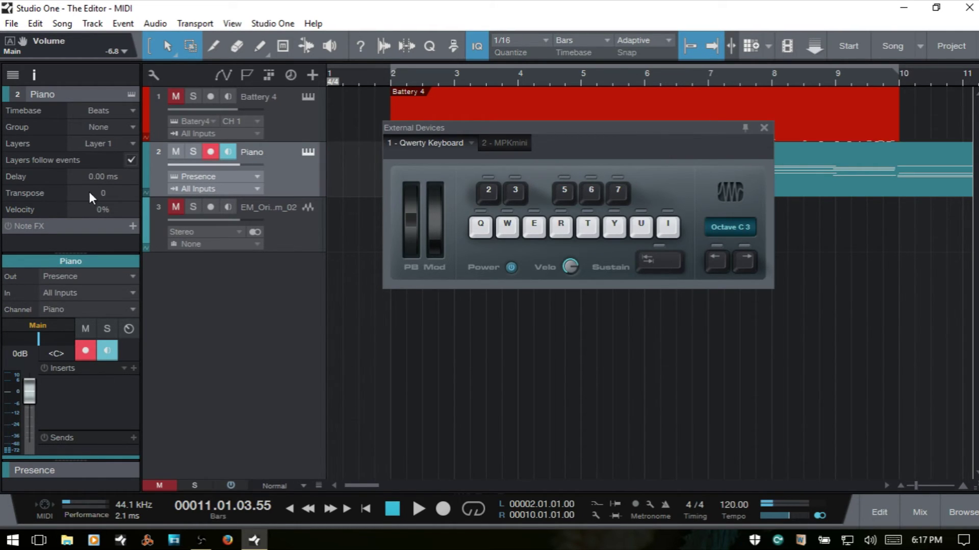
{"action": "double_click", "coordinate": [107, 195]}
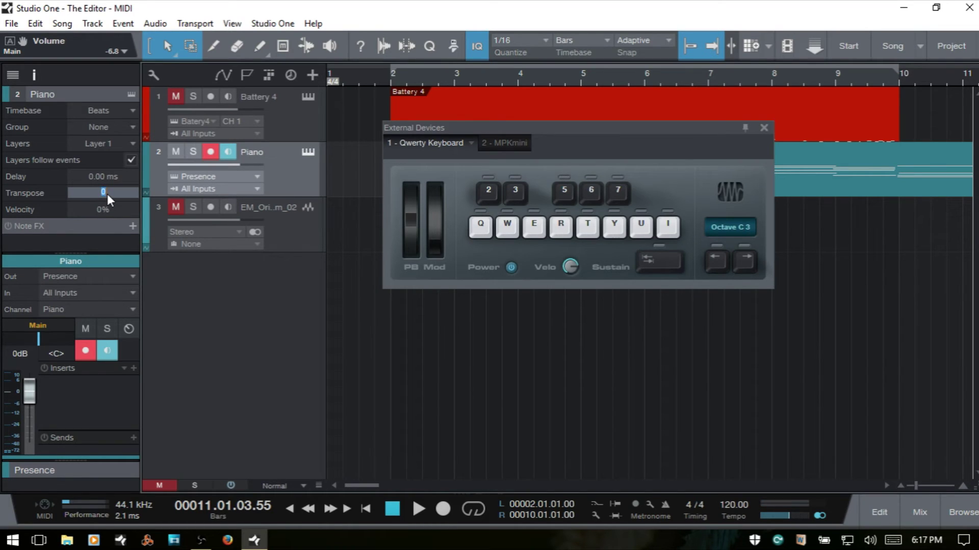
{"action": "key", "text": "Return"}
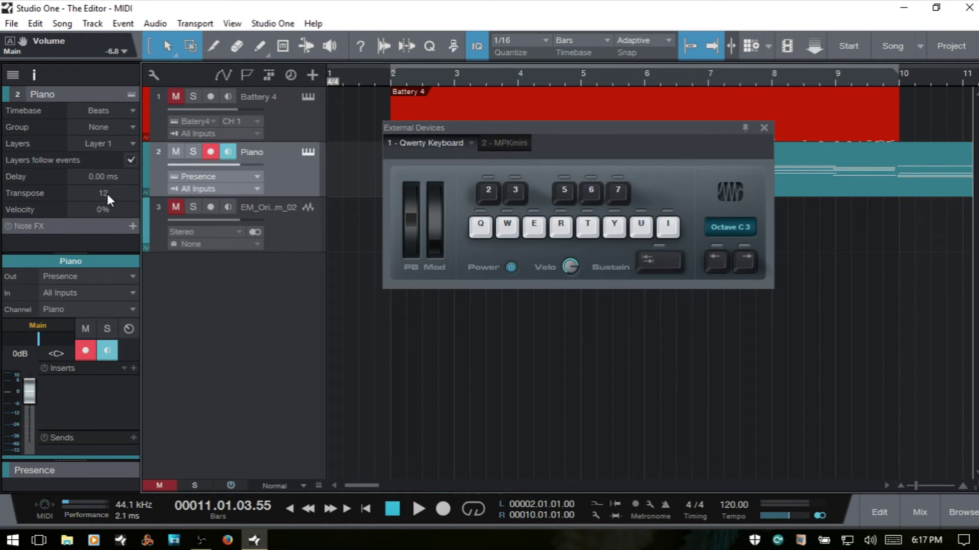
{"action": "key", "text": "q"}
{"action": "key", "text": "q"}
{"action": "key", "text": "q"}
{"action": "key", "text": "q"}
{"action": "key", "text": "q"}
{"action": "double_click", "coordinate": [105, 193]}
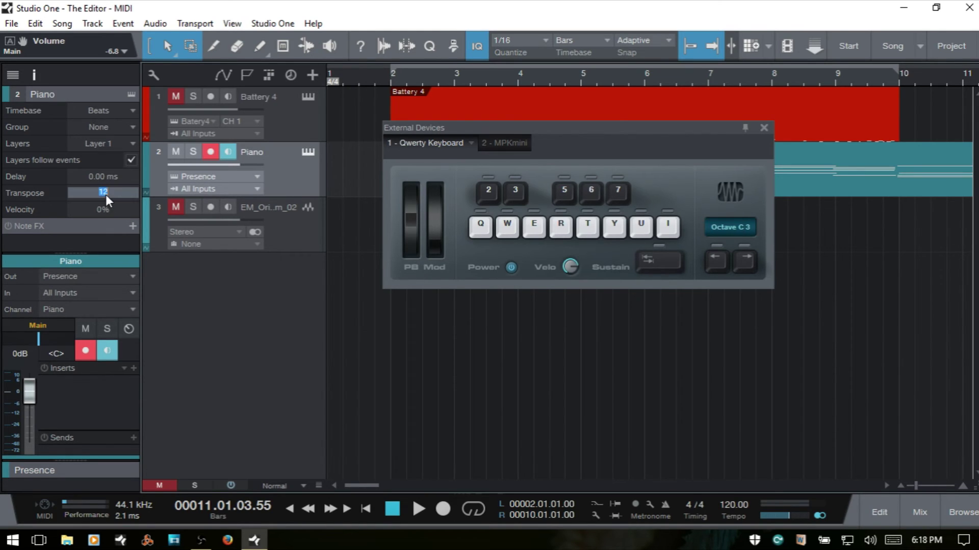
{"action": "type", "text": "0"}
{"action": "key", "text": "Return"}
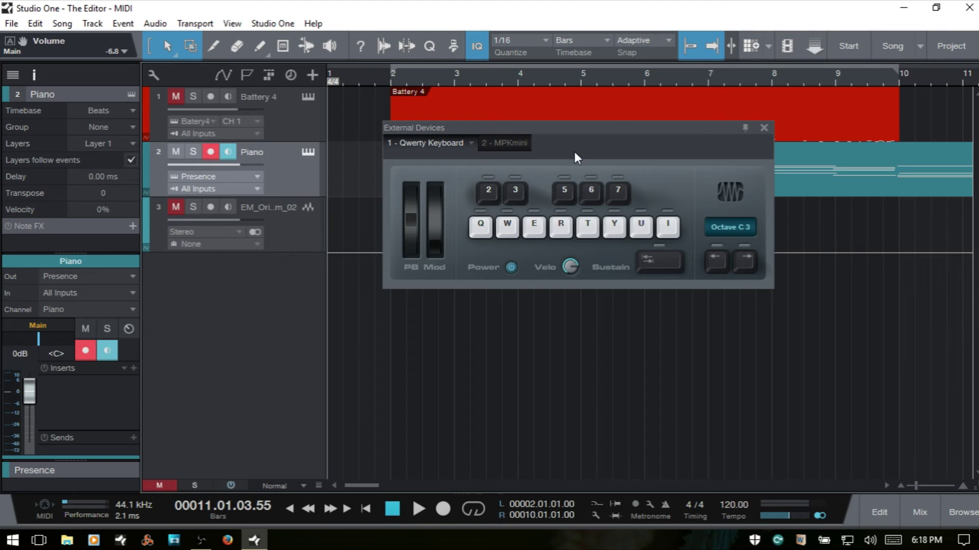
Close the External Devices on-screen keyboard panel.
{"action": "left_click", "coordinate": [764, 127]}
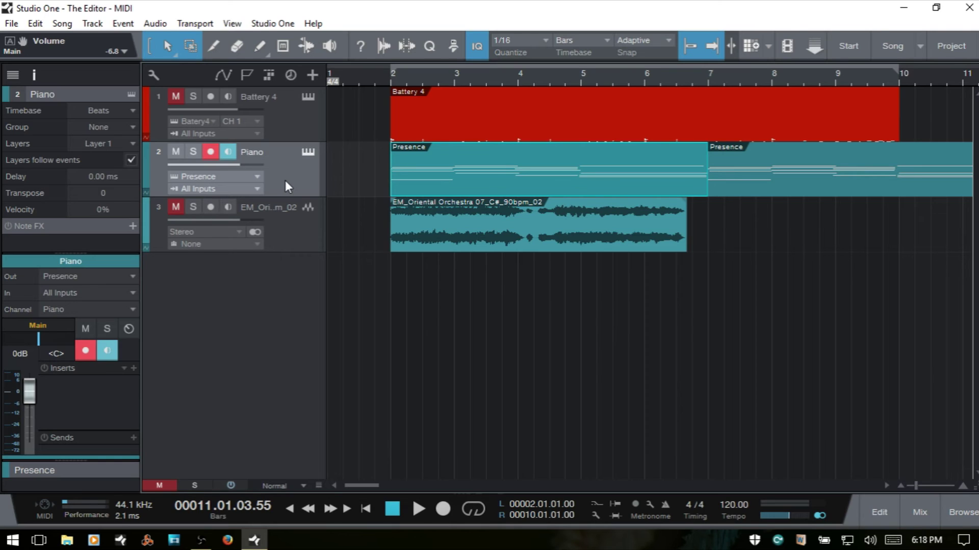
Open the Piano part in a widened, zoomed-in note editor with AQ enabled.
{"action": "key", "text": "F2"}
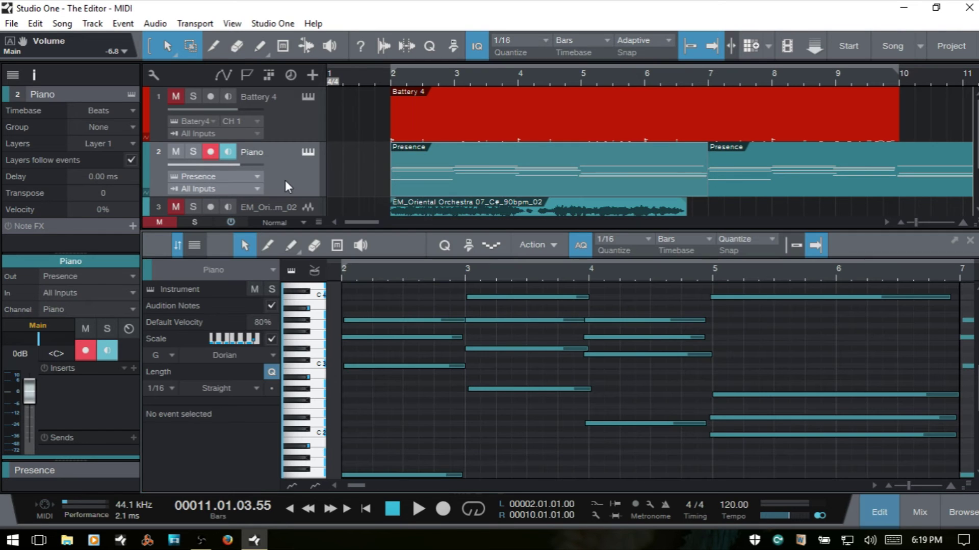
{"action": "key", "text": "F4"}
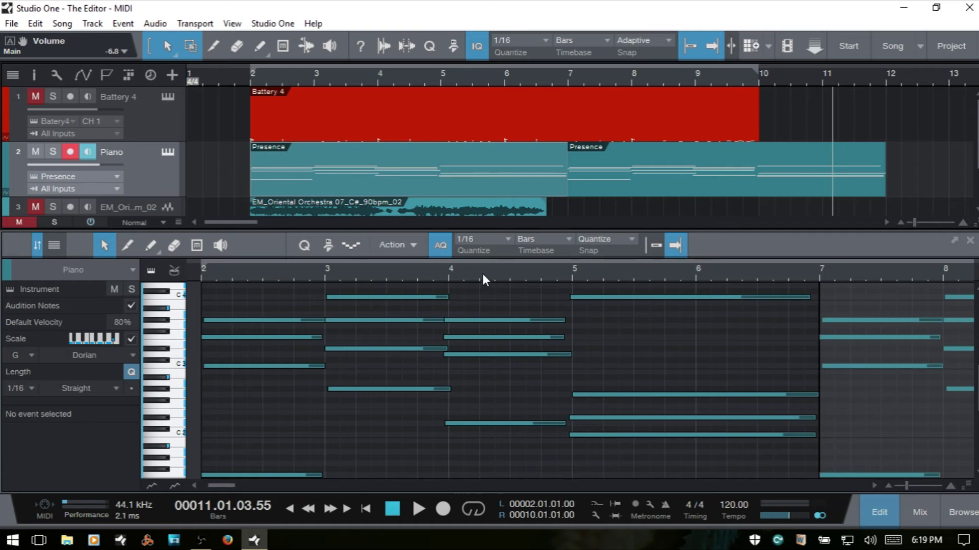
{"action": "left_click_drag", "start_coordinate": [483, 274], "coordinate": [483, 302]}
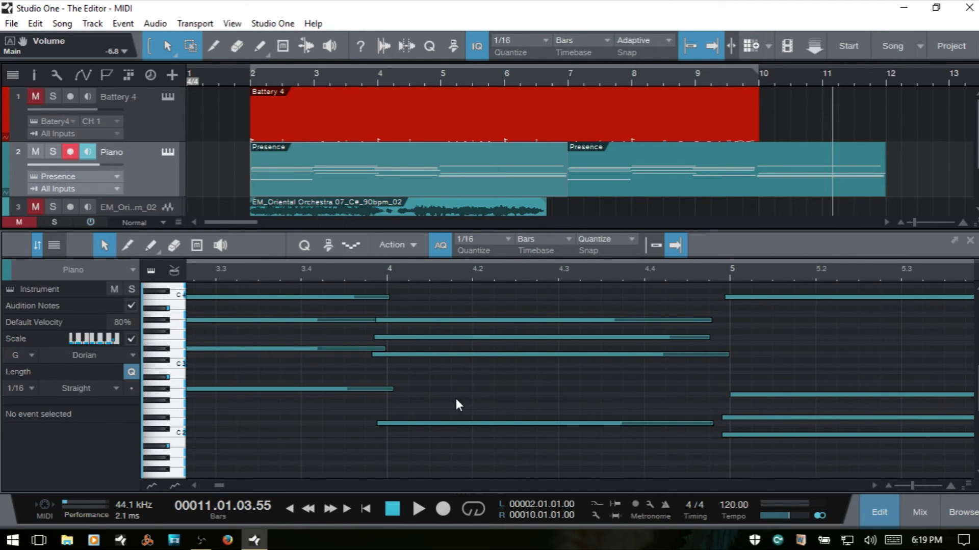
{"action": "left_click", "coordinate": [439, 247]}
Quantize the four-note chord near bar 4 to a 1/4 grid, then undo it.
{"action": "left_click_drag", "start_coordinate": [431, 296], "coordinate": [629, 445]}
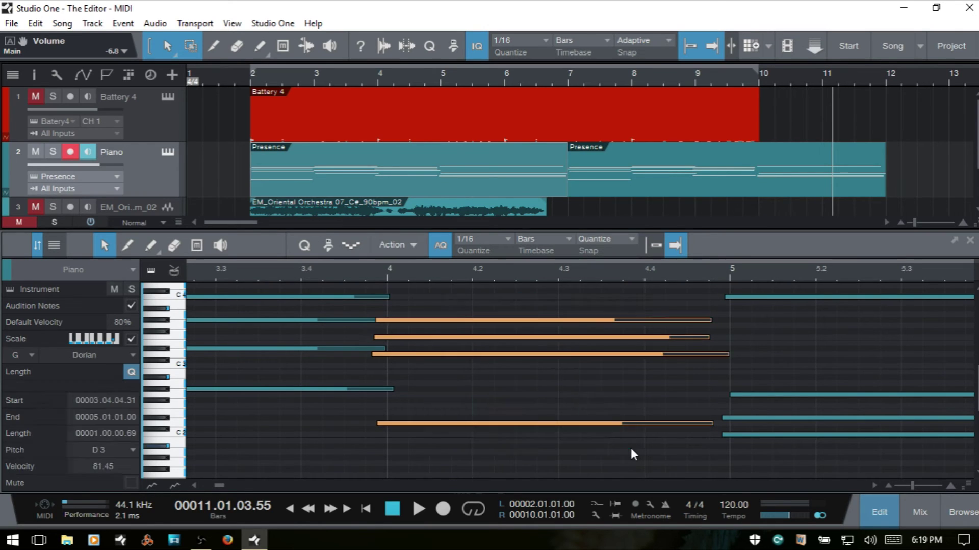
{"action": "left_click", "coordinate": [507, 238]}
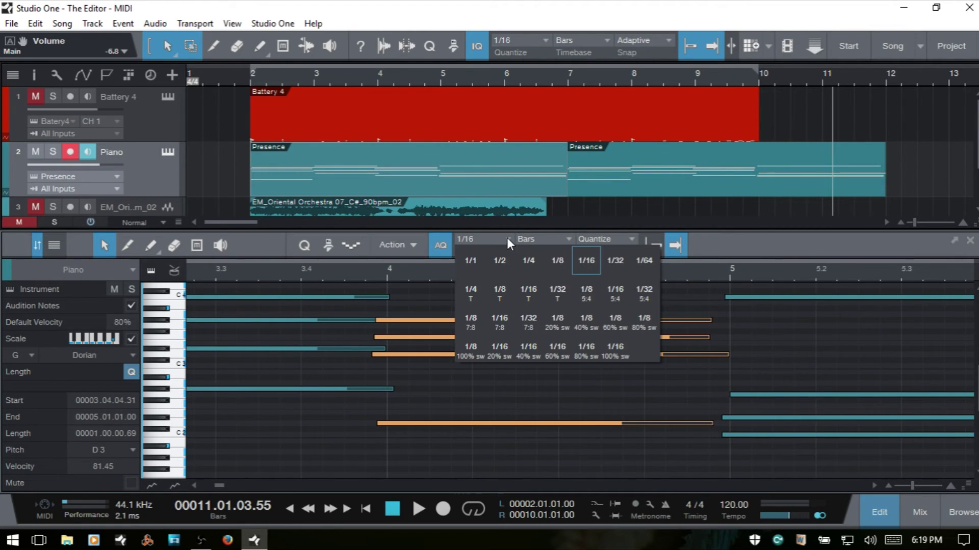
{"action": "left_click", "coordinate": [528, 263]}
{"action": "key", "text": "q"}
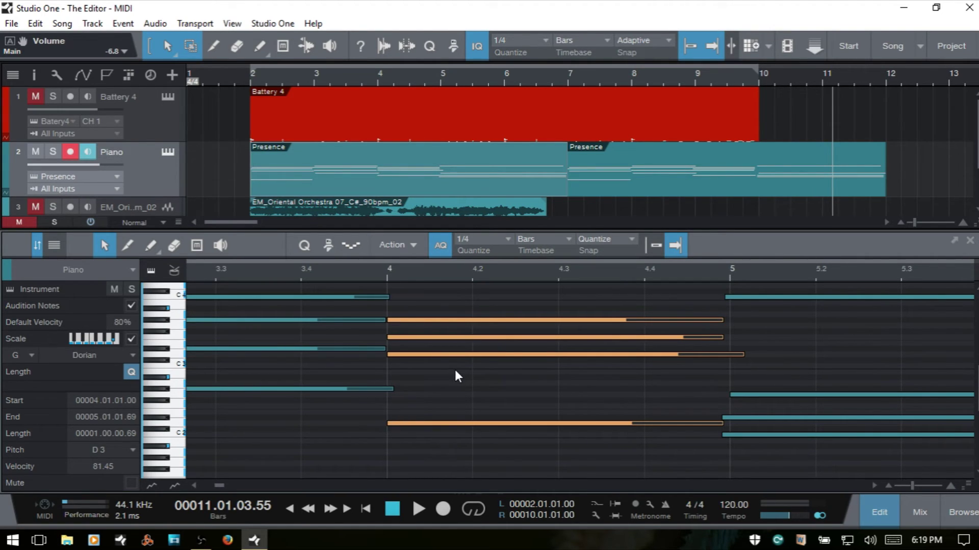
{"action": "left_click_drag", "start_coordinate": [452, 352], "coordinate": [450, 352]}
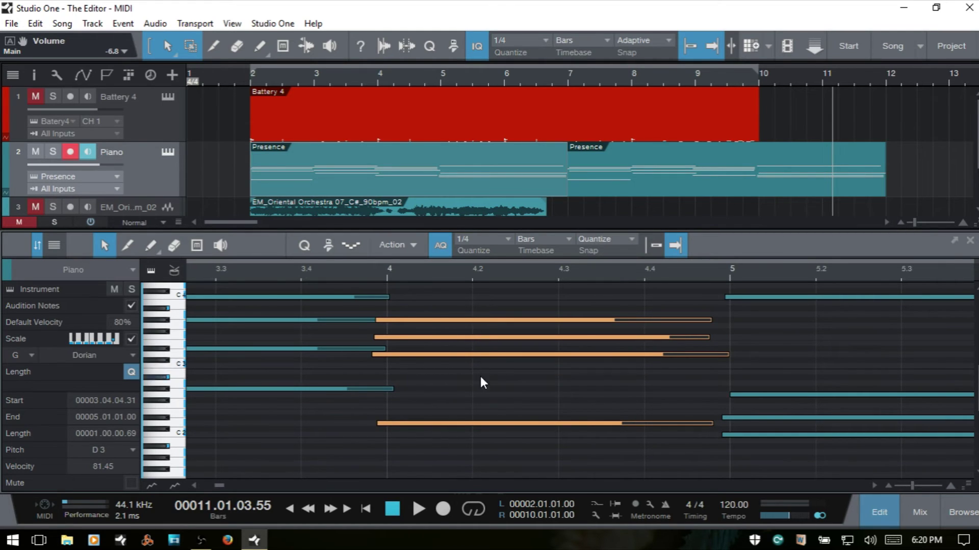
{"action": "key", "text": "q"}
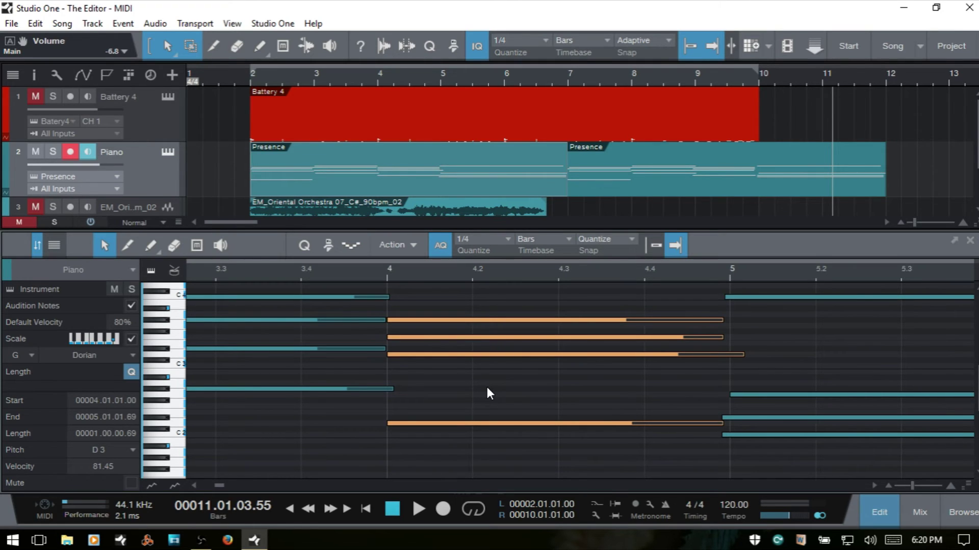
{"action": "key", "text": "ctrl+z"}
Show the second Presence part's notes zoomed out, quantize them all, then undo it.
{"action": "left_click", "coordinate": [689, 188]}
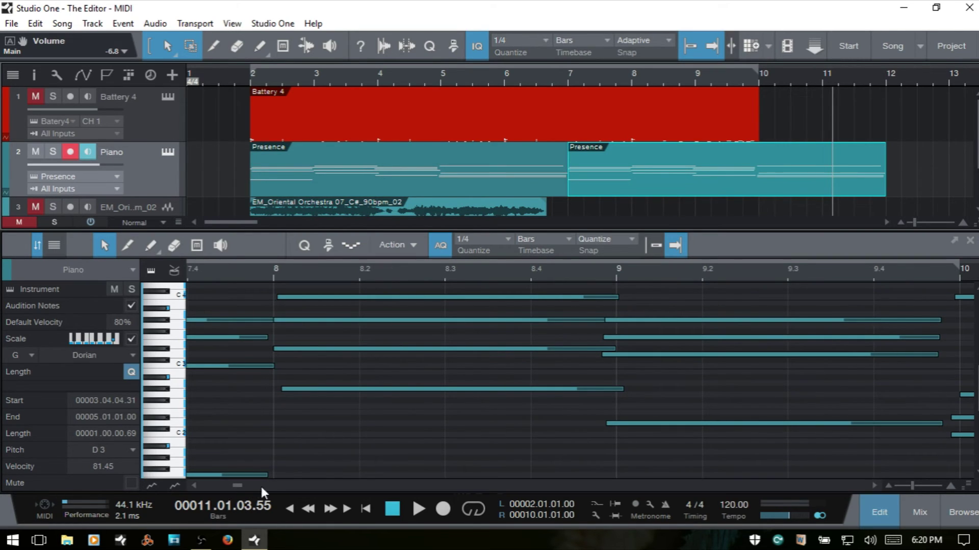
{"action": "key", "text": "w"}
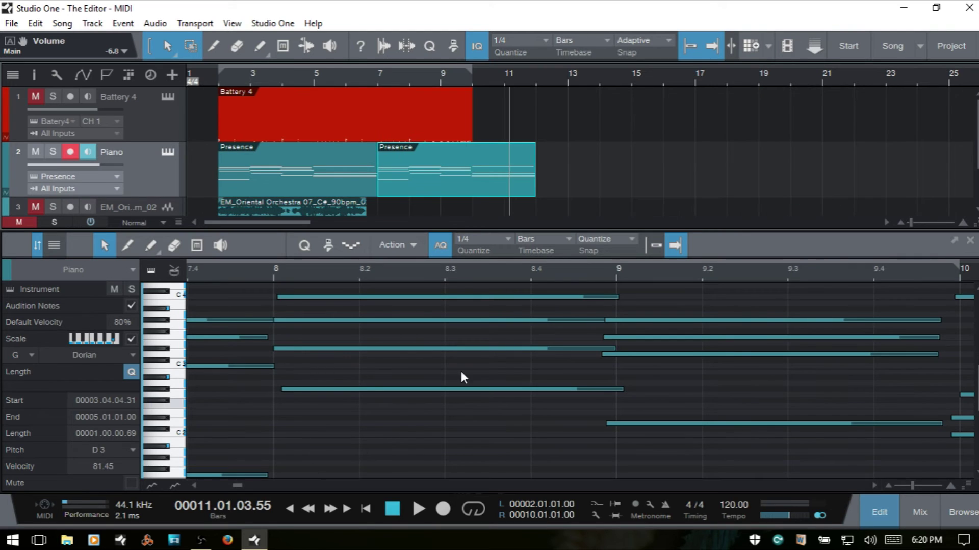
{"action": "left_click", "coordinate": [513, 448]}
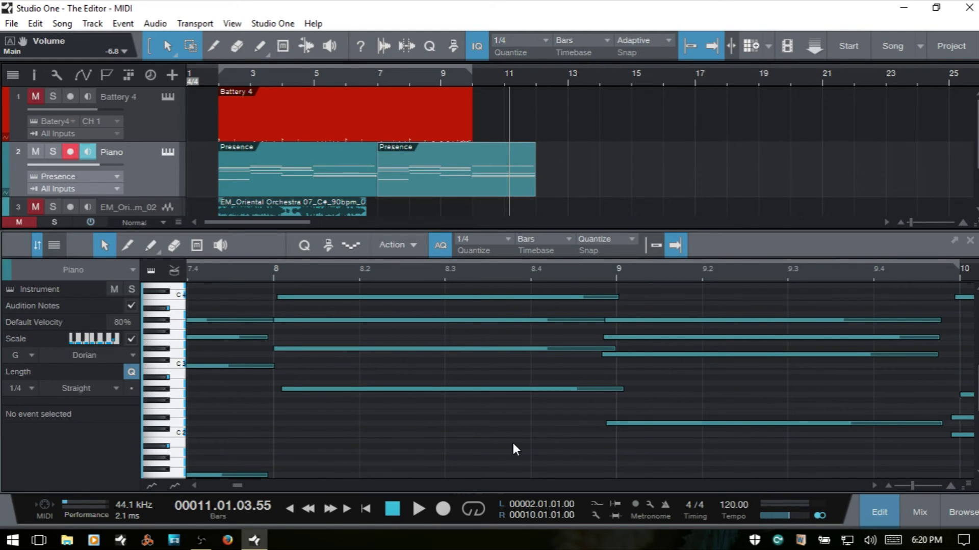
{"action": "key", "text": "w"}
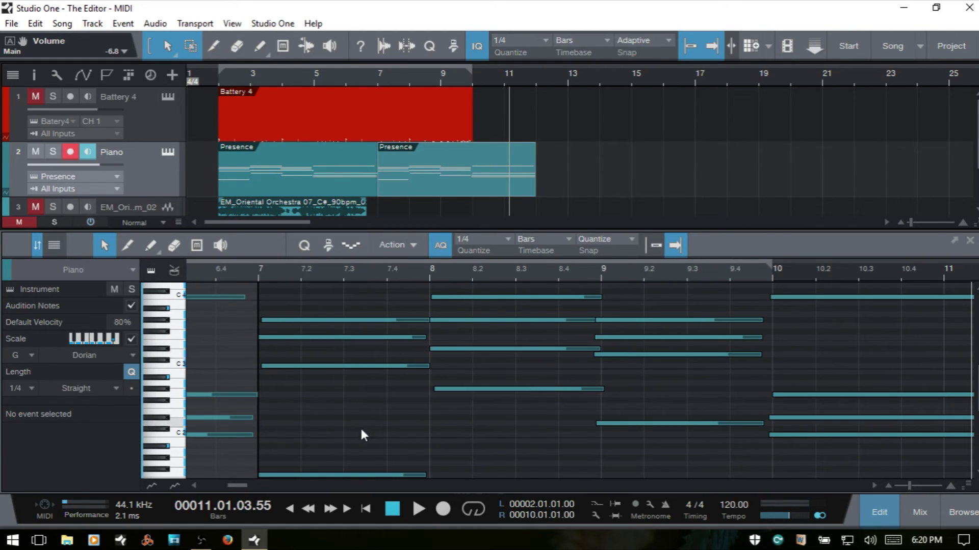
{"action": "left_click", "coordinate": [458, 185]}
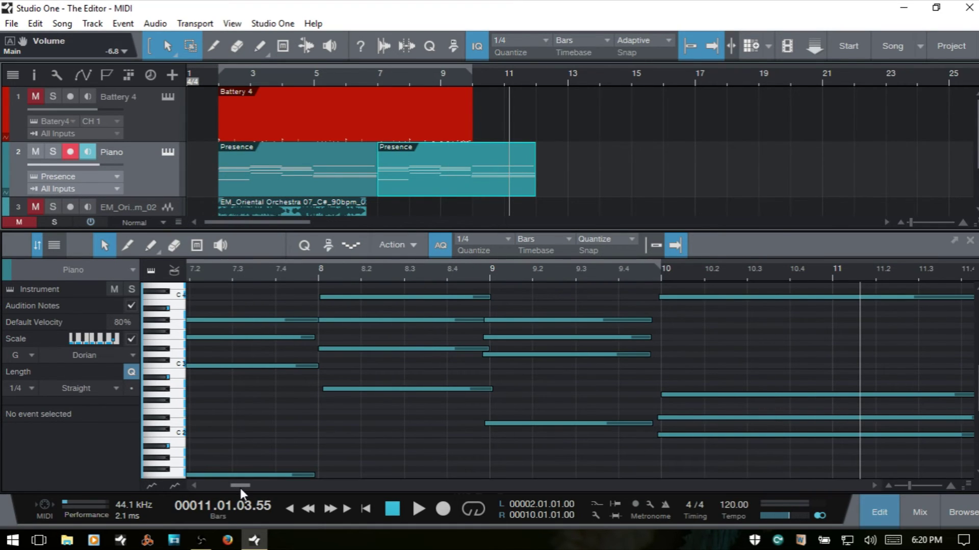
{"action": "key", "text": "q"}
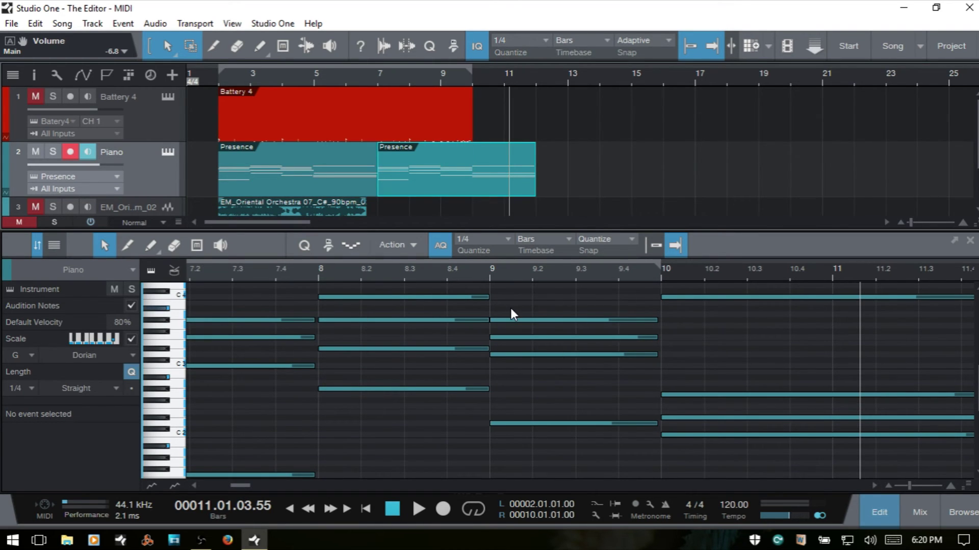
{"action": "key", "text": "ctrl+z"}
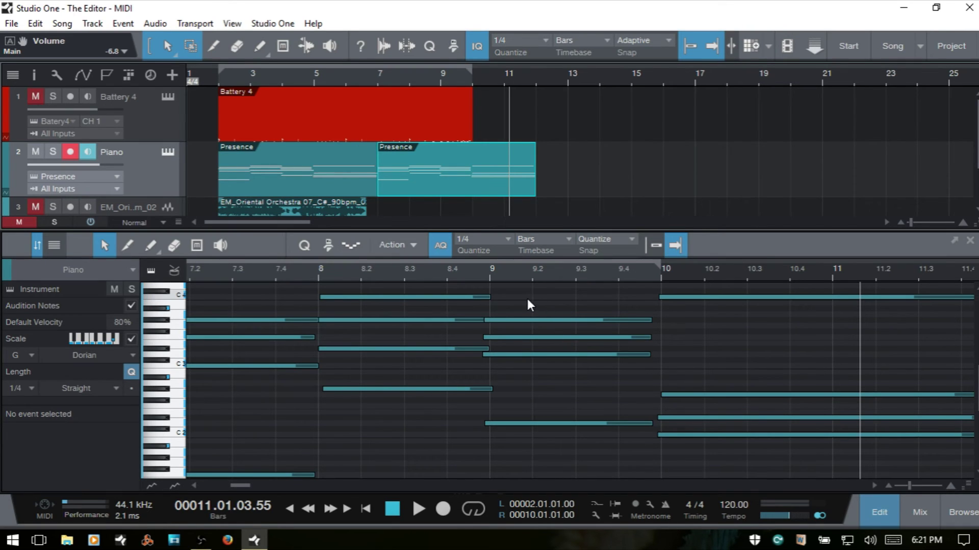
{"action": "left_click_drag", "start_coordinate": [519, 294], "coordinate": [577, 451]}
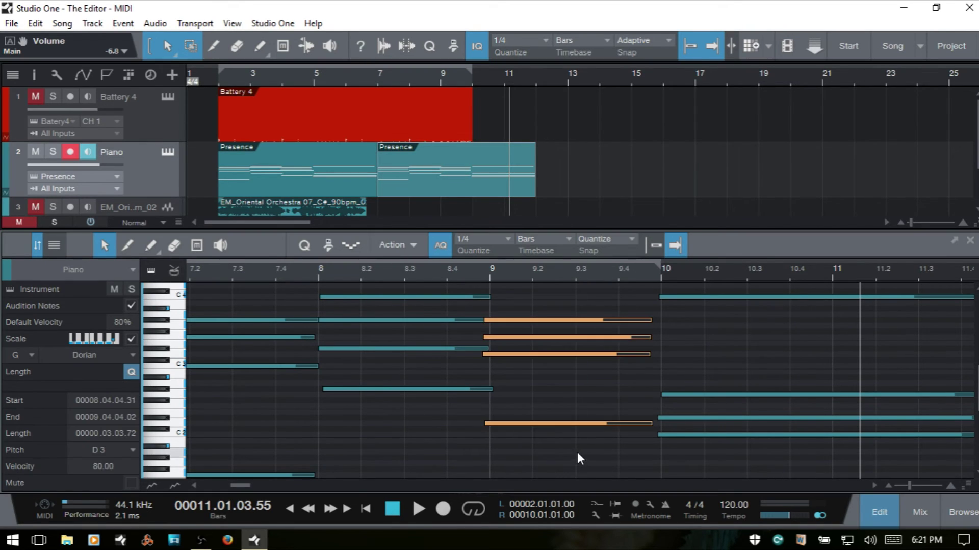
{"action": "left_click", "coordinate": [414, 245]}
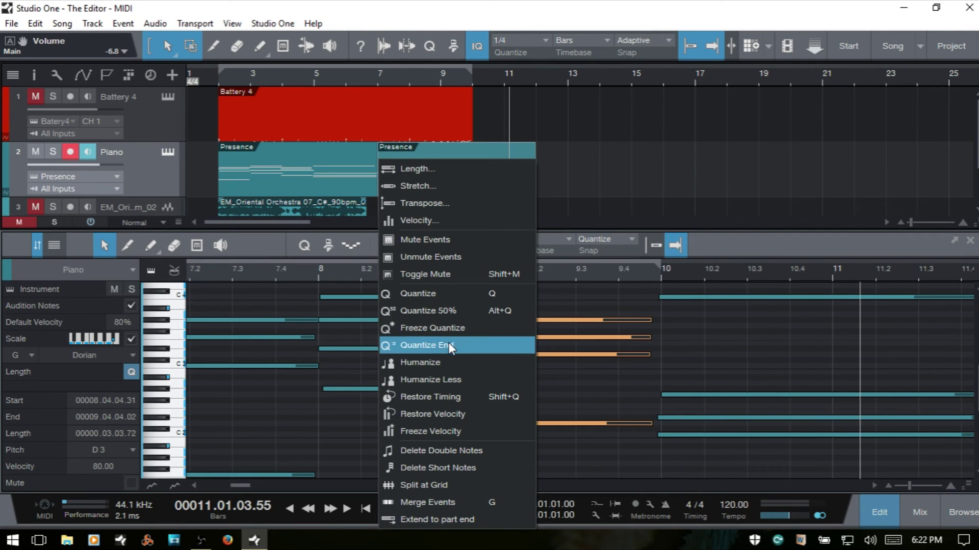
{"action": "left_click", "coordinate": [570, 299]}
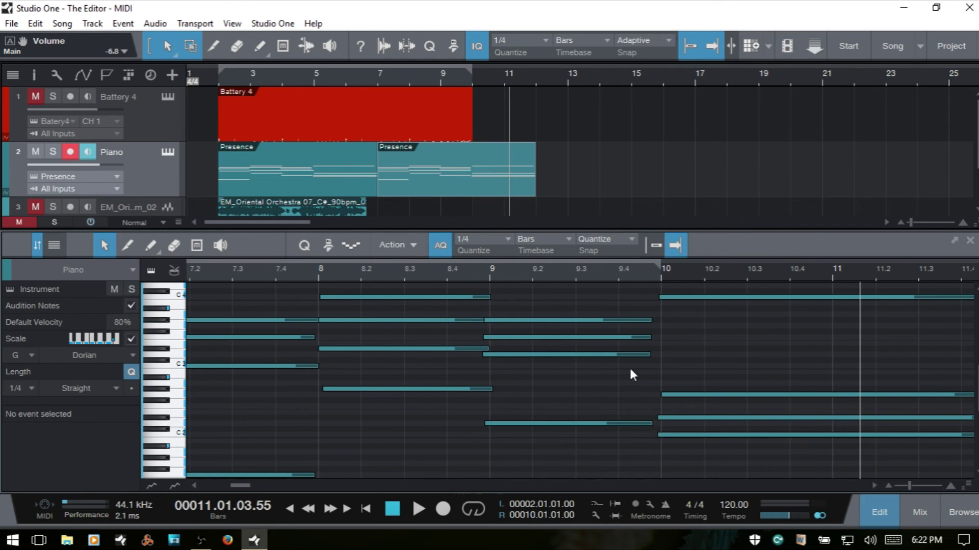
{"action": "left_click_drag", "start_coordinate": [528, 293], "coordinate": [616, 434]}
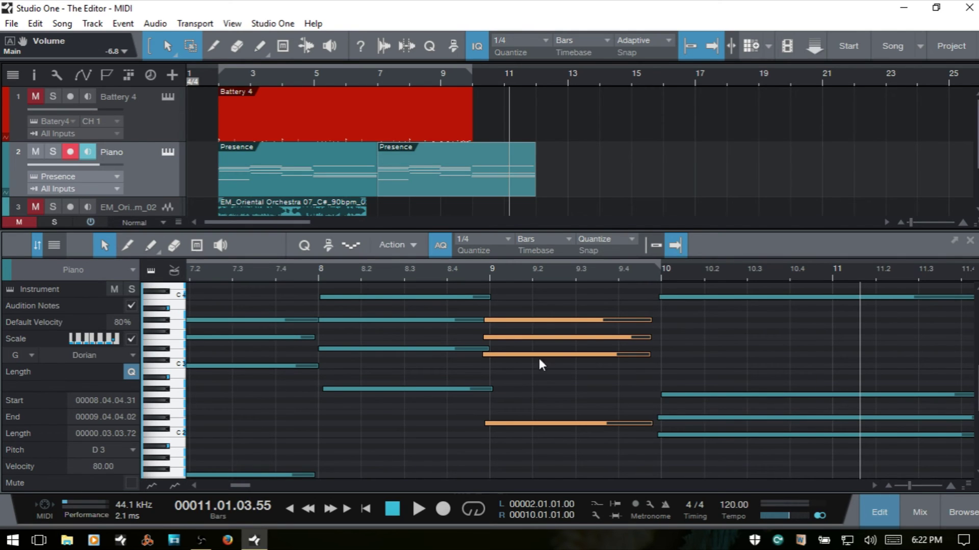
{"action": "key", "text": "shift+m"}
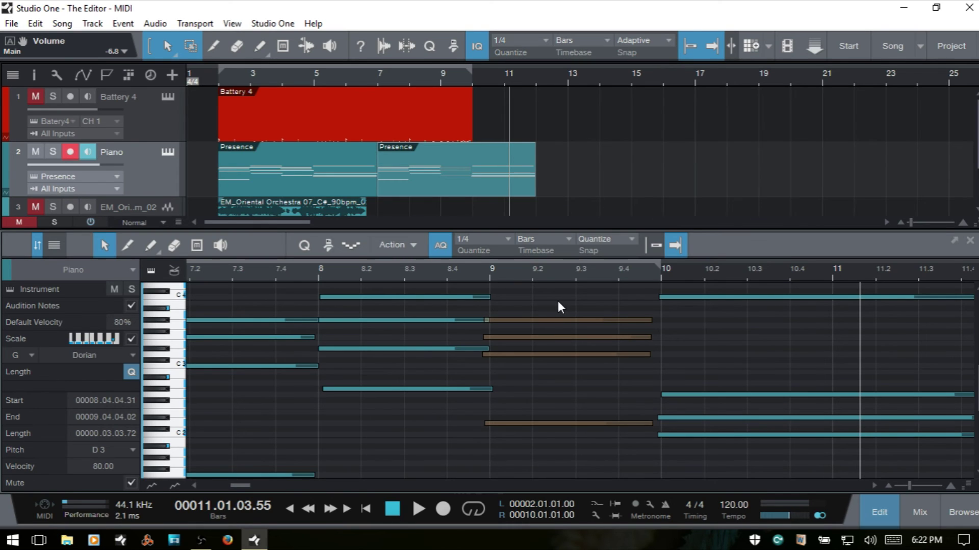
{"action": "key", "text": "shift+m"}
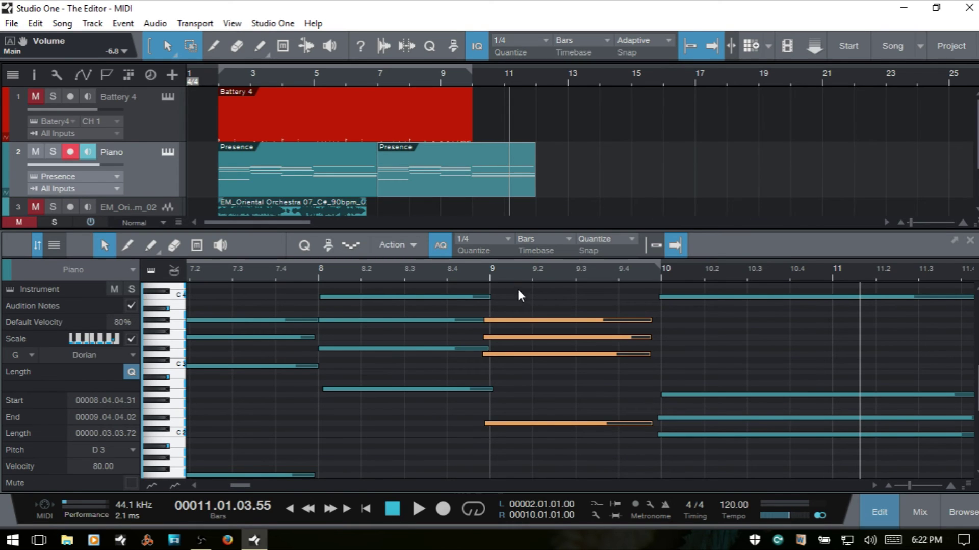
Apply Action > Quantize End to the selected notes, undo it, and browse the Action list.
{"action": "left_click", "coordinate": [410, 245]}
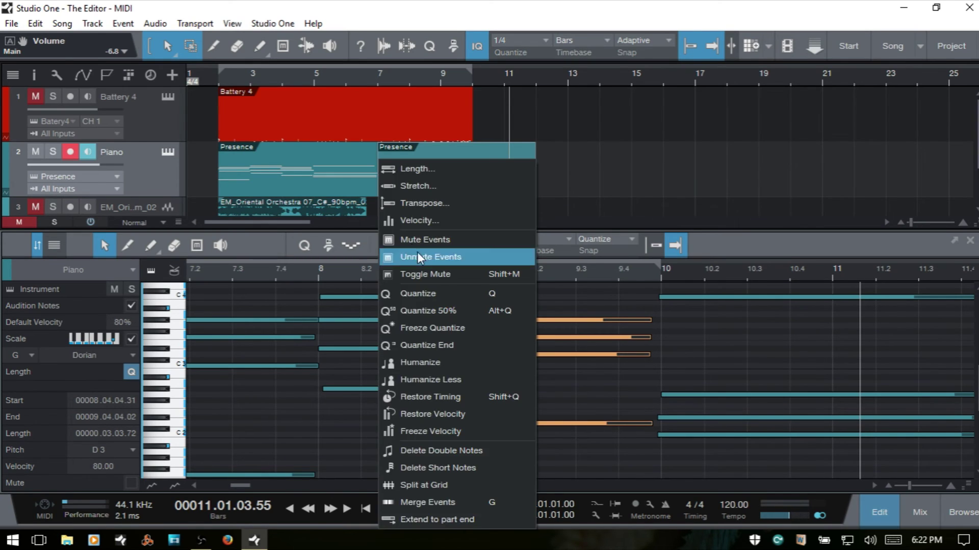
{"action": "left_click", "coordinate": [454, 345]}
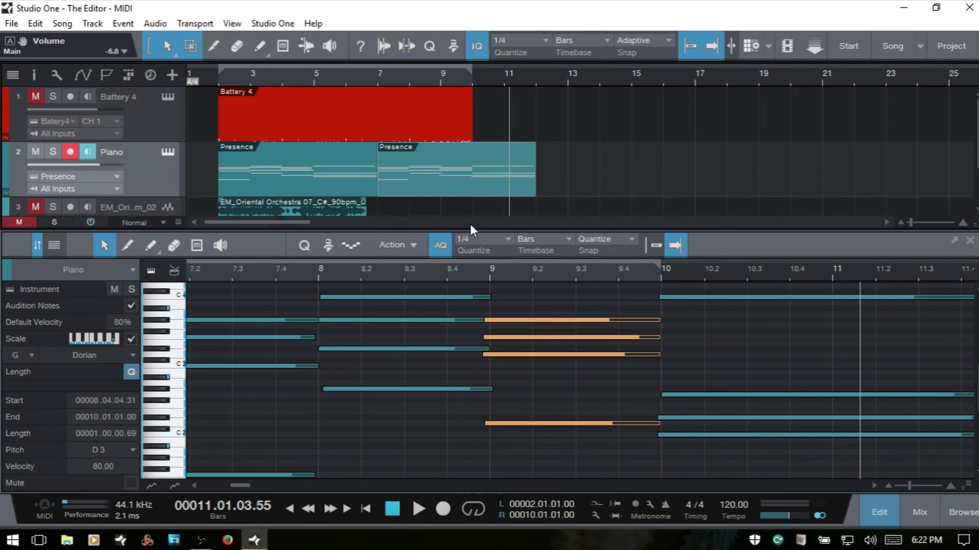
{"action": "key", "text": "ctrl+z"}
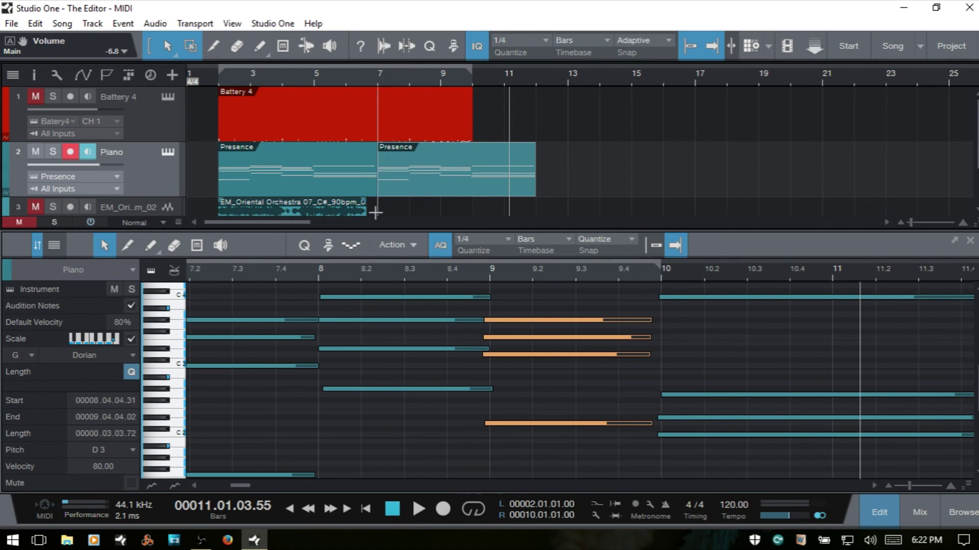
{"action": "left_click", "coordinate": [412, 244]}
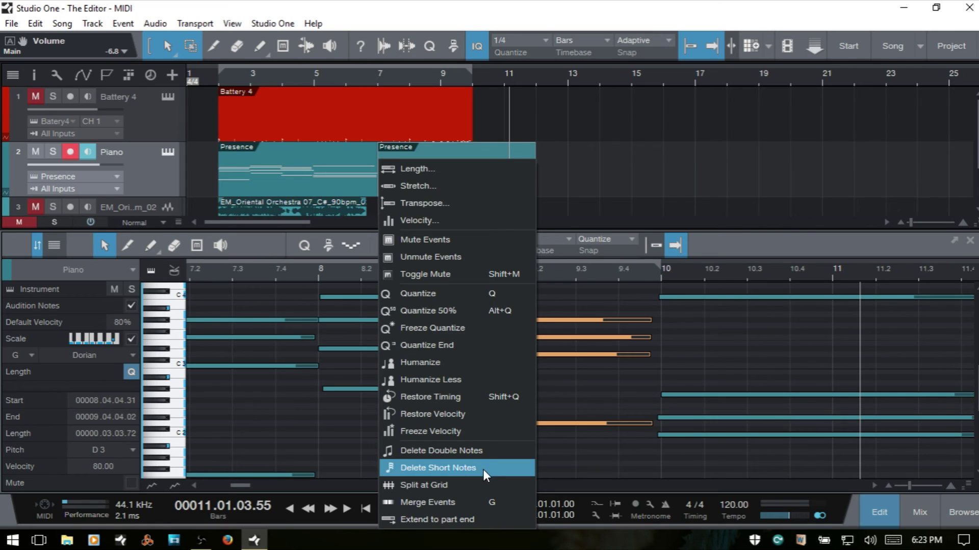
Reselect the four notes near bar 9, apply Split at Grid, and undo the split.
{"action": "left_click", "coordinate": [571, 307]}
{"action": "left_click_drag", "start_coordinate": [531, 294], "coordinate": [596, 445]}
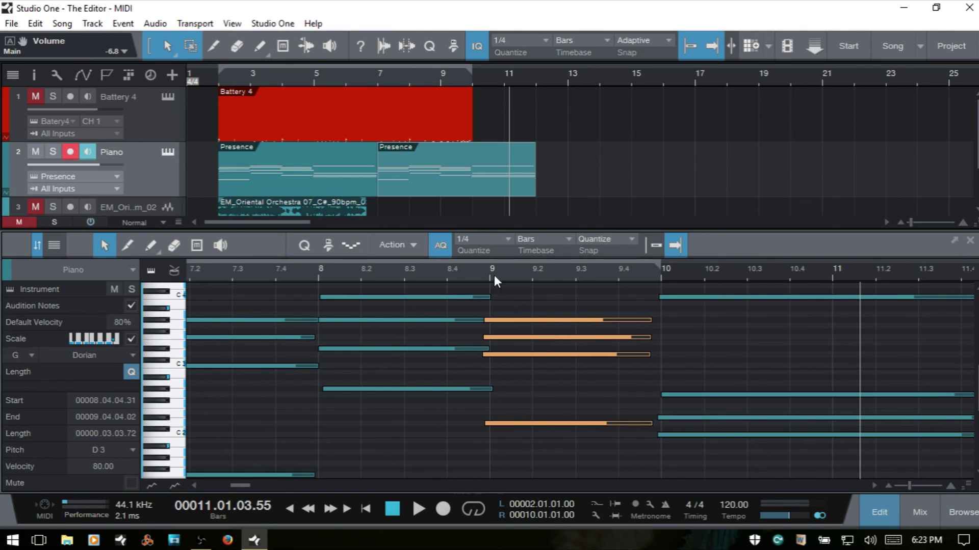
{"action": "left_click", "coordinate": [410, 245]}
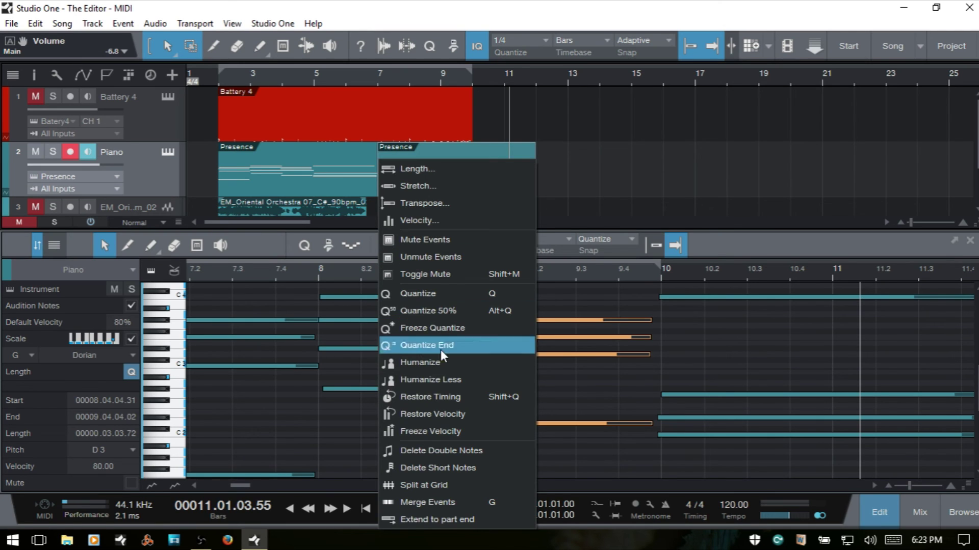
{"action": "left_click", "coordinate": [431, 484]}
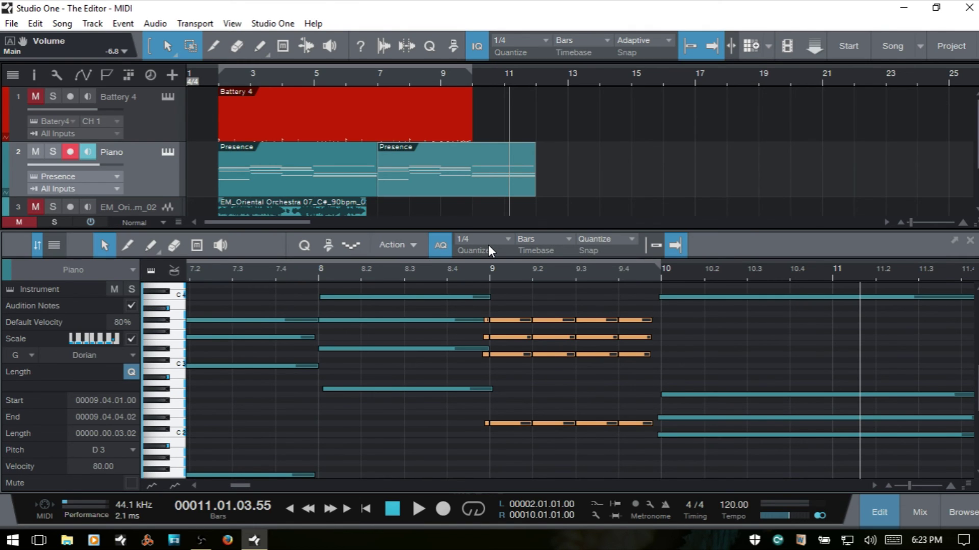
{"action": "key", "text": "ctrl+z"}
{"action": "left_click", "coordinate": [509, 238]}
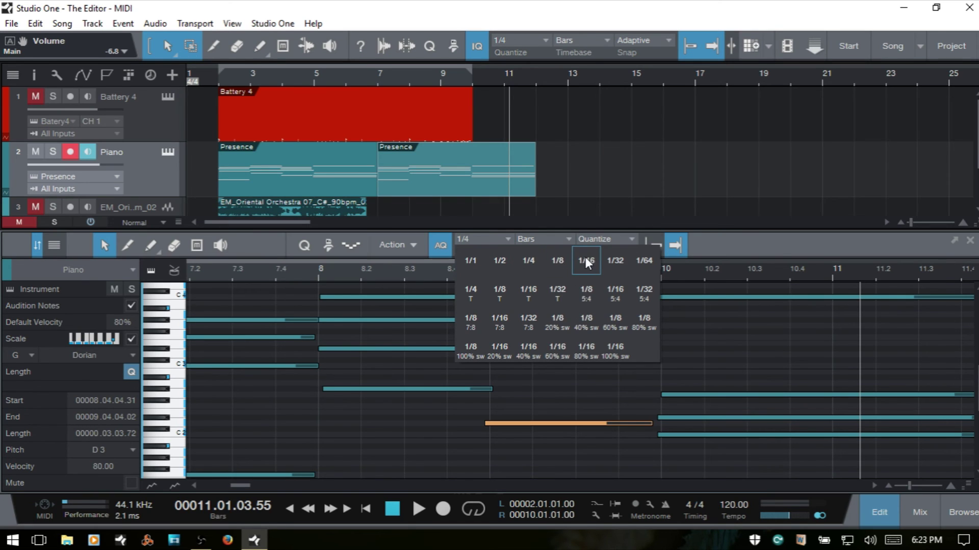
Set the quantize grid to 1/8 and split the selected notes at every eighth-note line.
{"action": "left_click", "coordinate": [563, 261]}
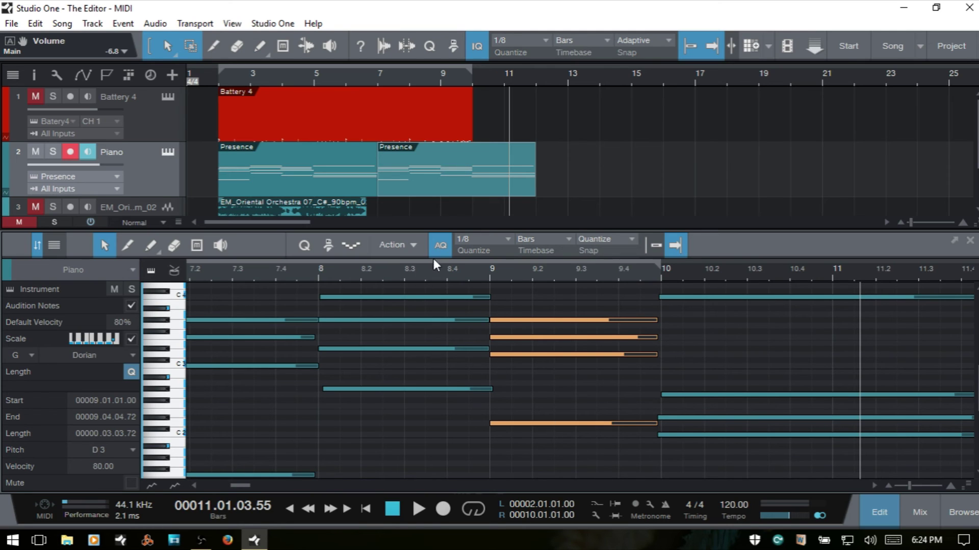
{"action": "left_click", "coordinate": [509, 239]}
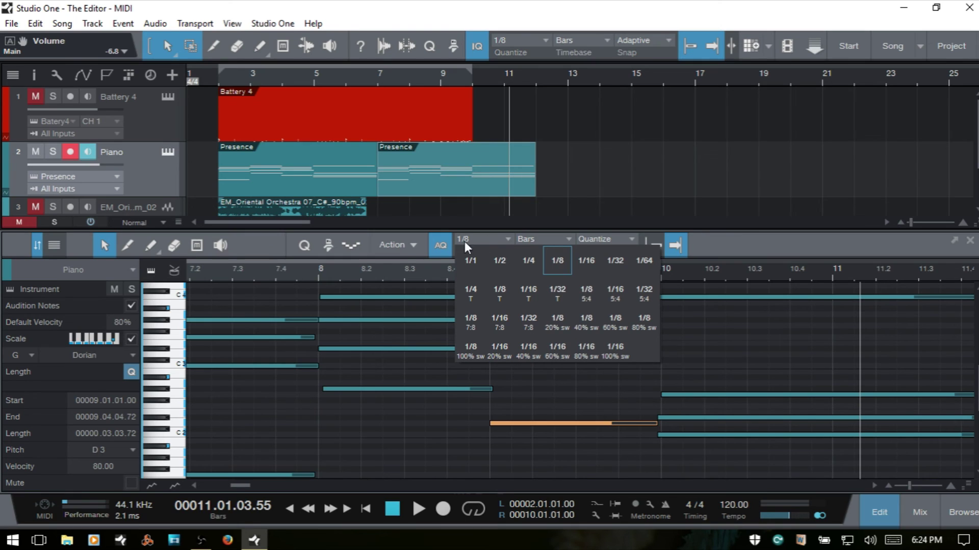
{"action": "left_click", "coordinate": [393, 441]}
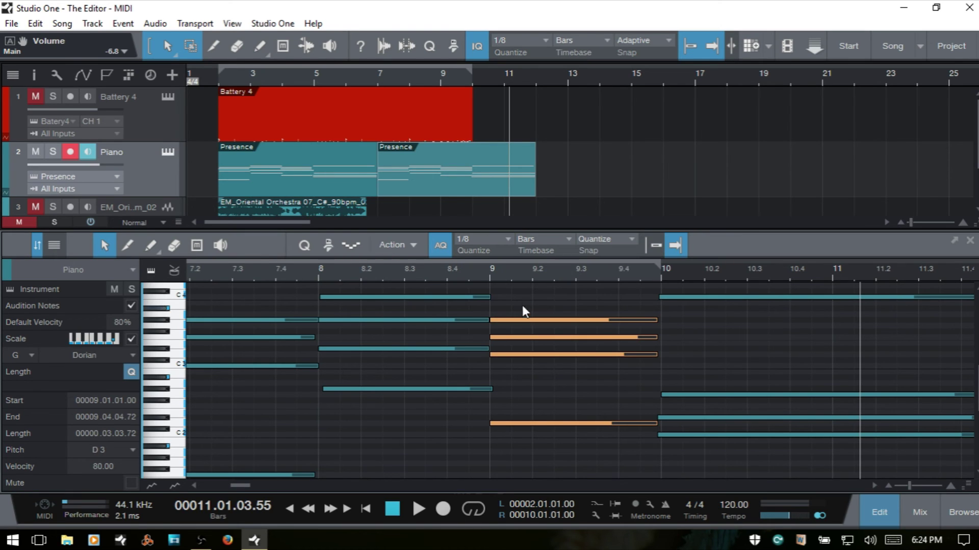
{"action": "left_click", "coordinate": [410, 244]}
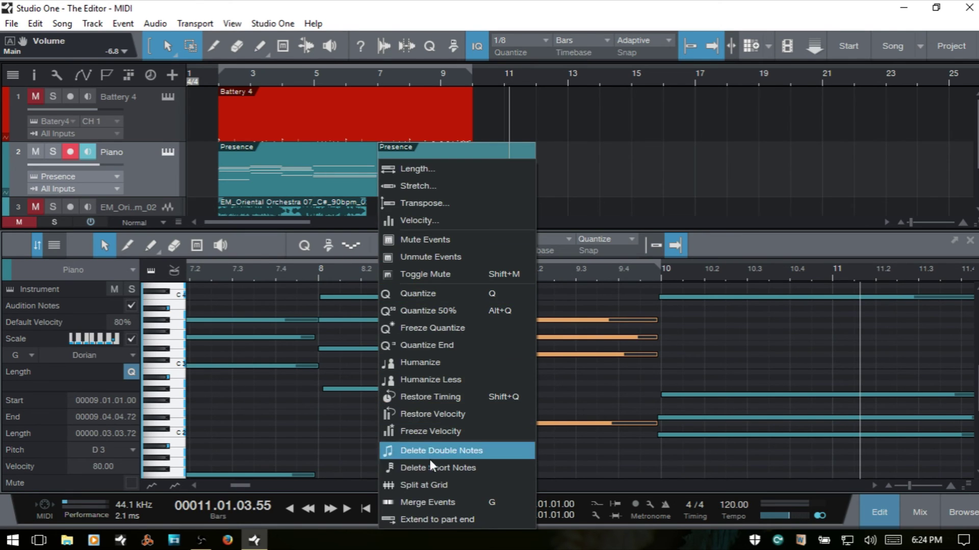
{"action": "left_click", "coordinate": [429, 487]}
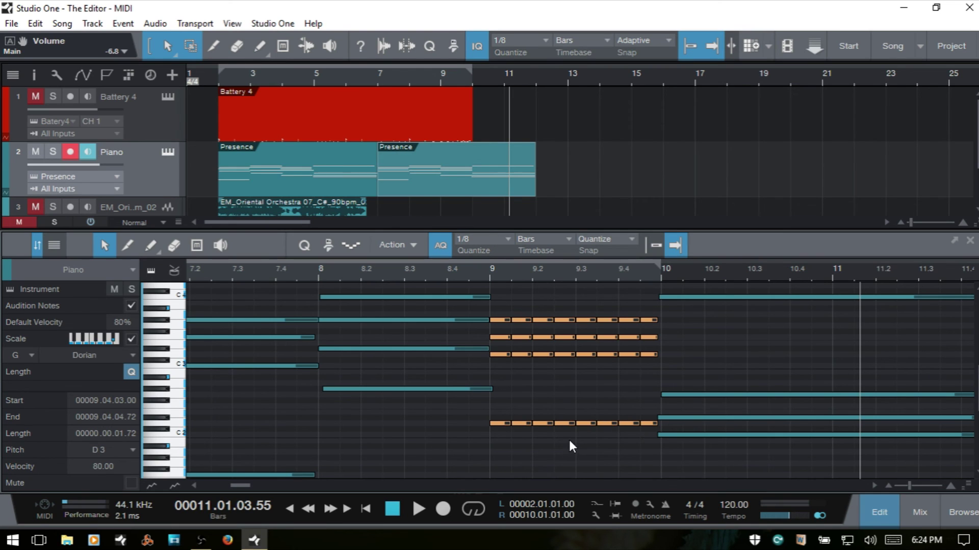
Undo the 1/8 split, then extend the four bar-8 notes to the part end at bar 12.
{"action": "key", "text": "ctrl+z"}
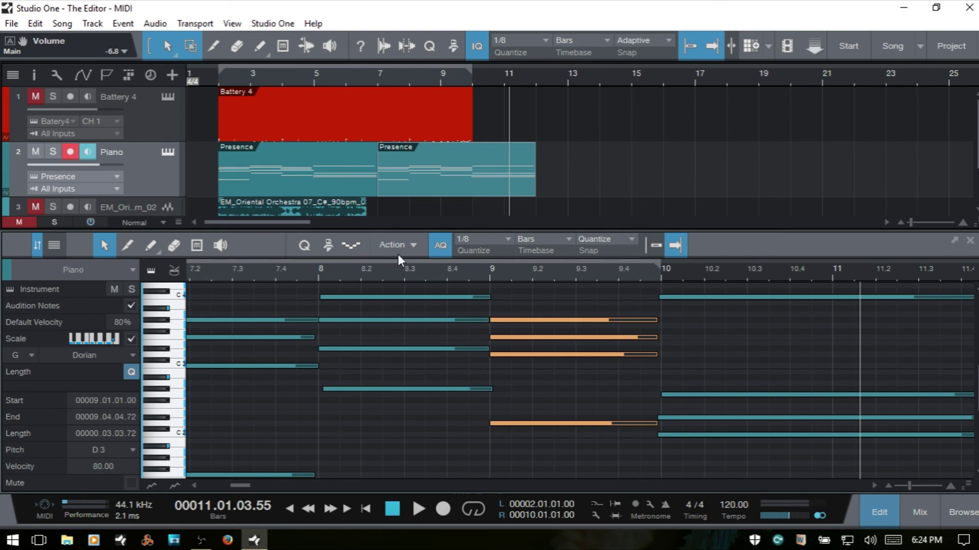
{"action": "left_click", "coordinate": [414, 243]}
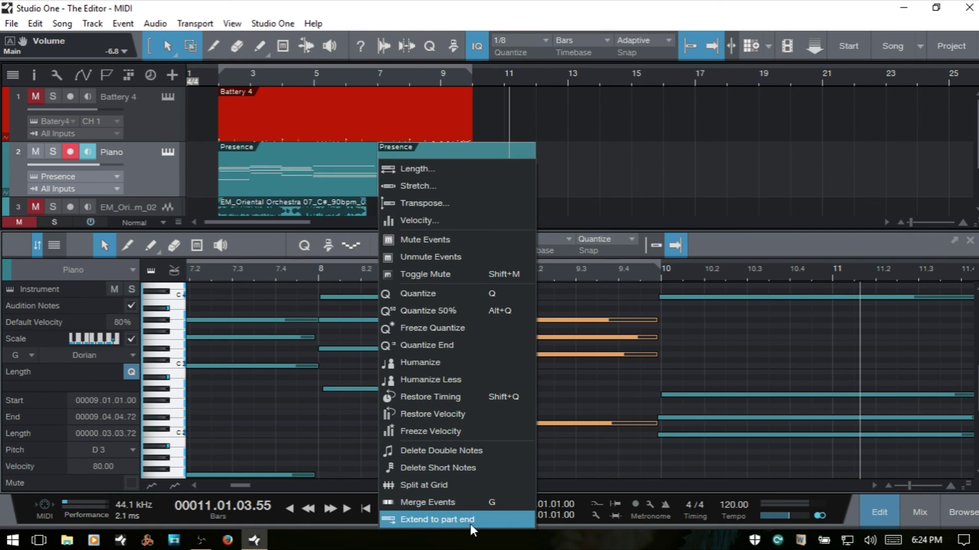
{"action": "left_click", "coordinate": [348, 426]}
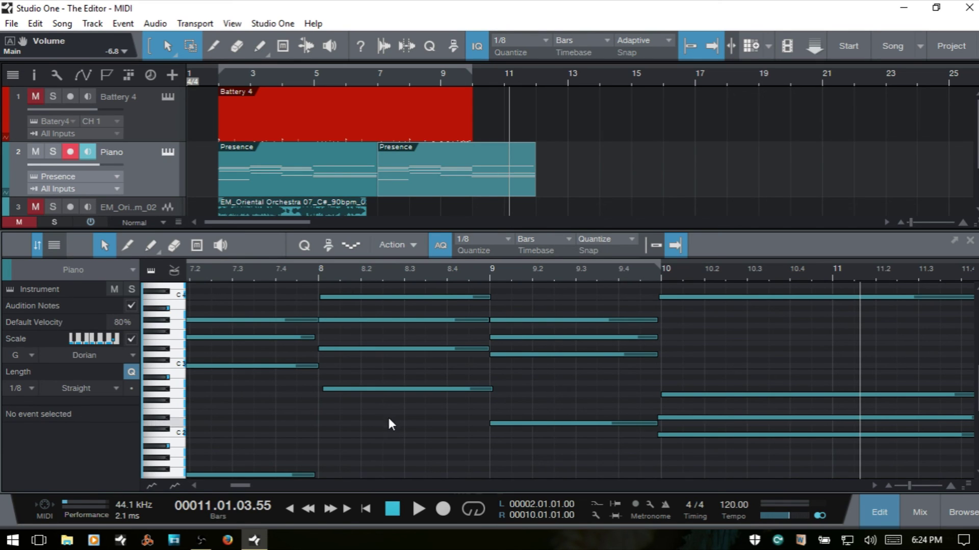
{"action": "left_click_drag", "start_coordinate": [378, 437], "coordinate": [369, 291]}
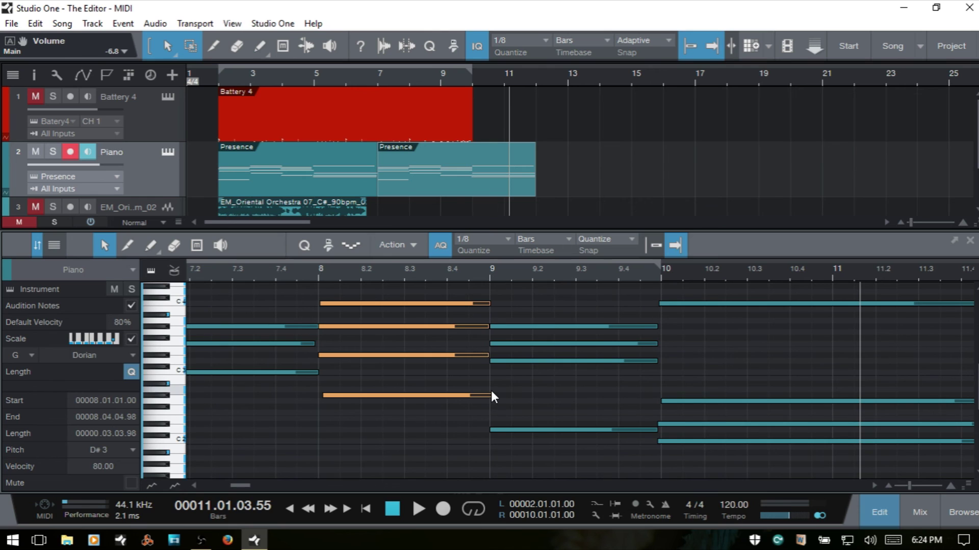
{"action": "left_click", "coordinate": [488, 305]}
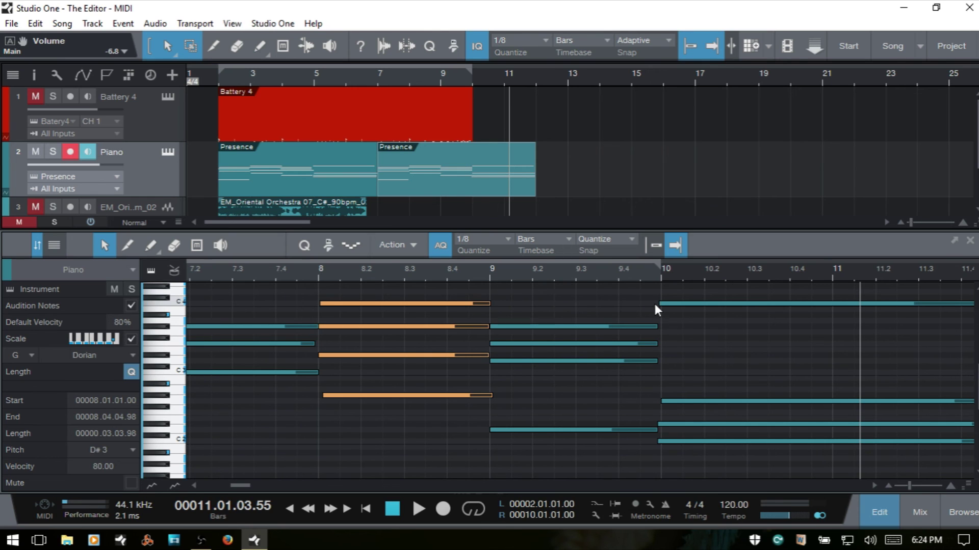
{"action": "left_click", "coordinate": [412, 244]}
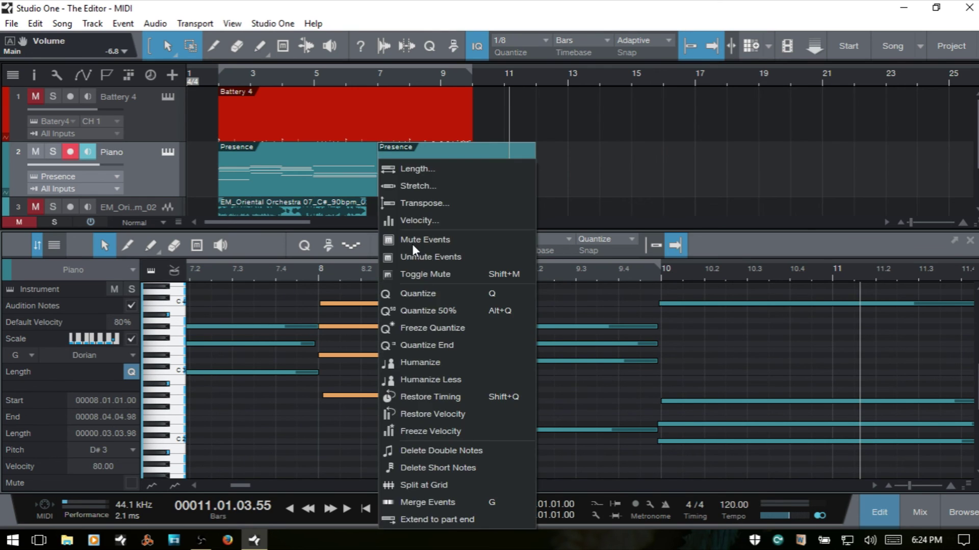
{"action": "left_click", "coordinate": [448, 520]}
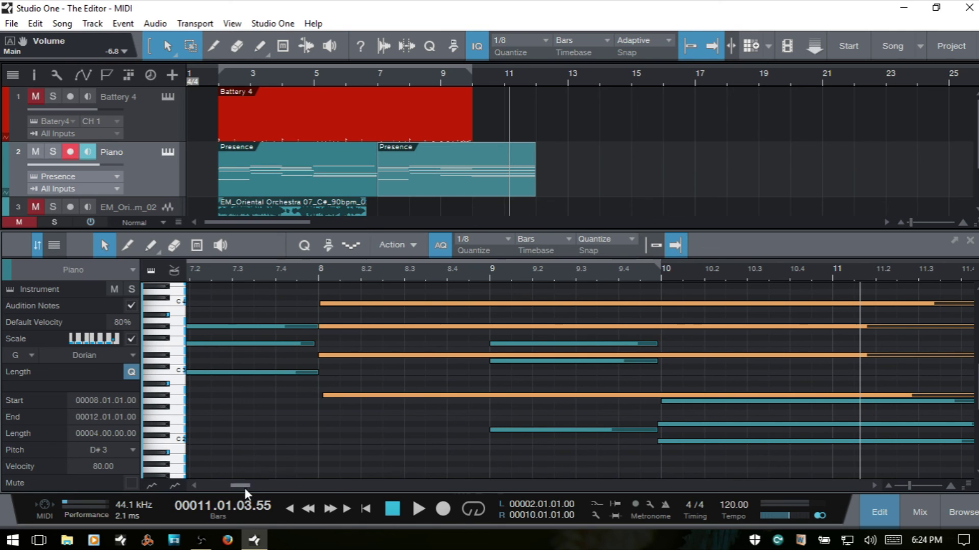
Close the note editor, then zoom the arrangement in and out, making tracks taller then shorter.
{"action": "left_click_drag", "start_coordinate": [244, 487], "coordinate": [249, 488]}
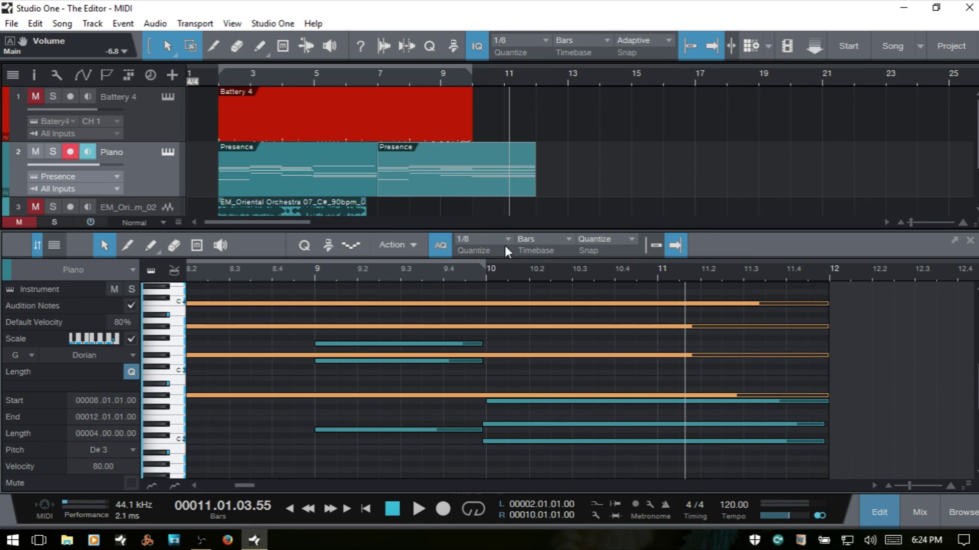
{"action": "key", "text": "F2"}
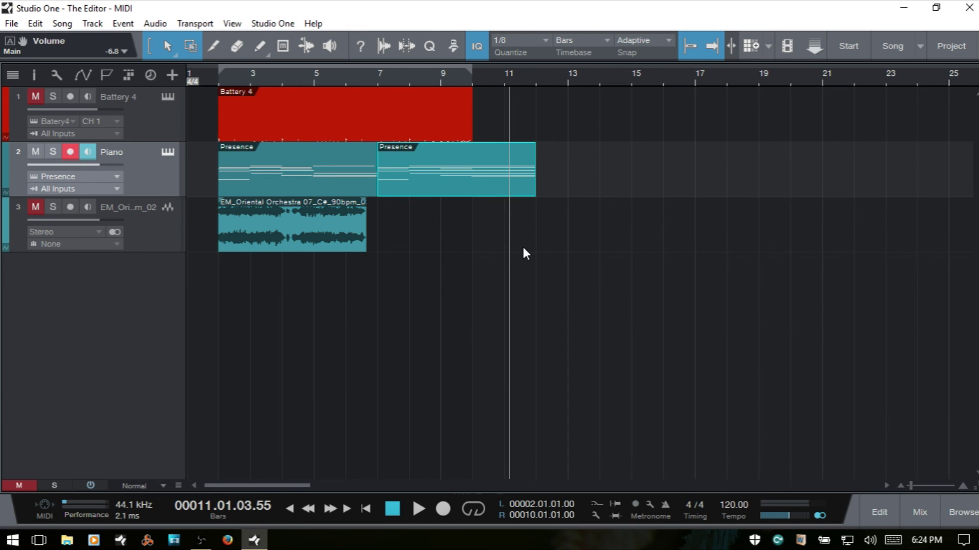
{"action": "key", "text": "e"}
{"action": "key", "text": "shift+e"}
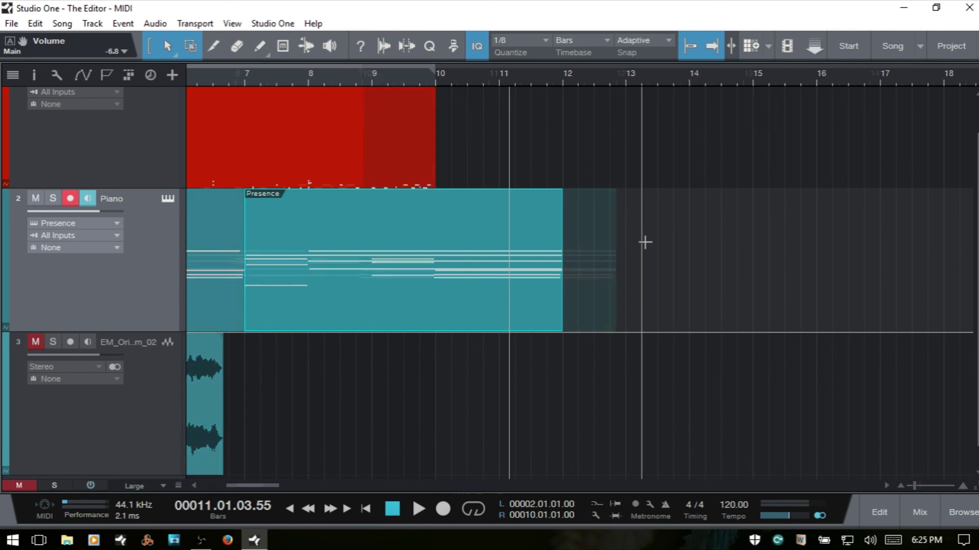
{"action": "key", "text": "w"}
{"action": "key", "text": "w"}
{"action": "key", "text": "w"}
{"action": "key", "text": "w"}
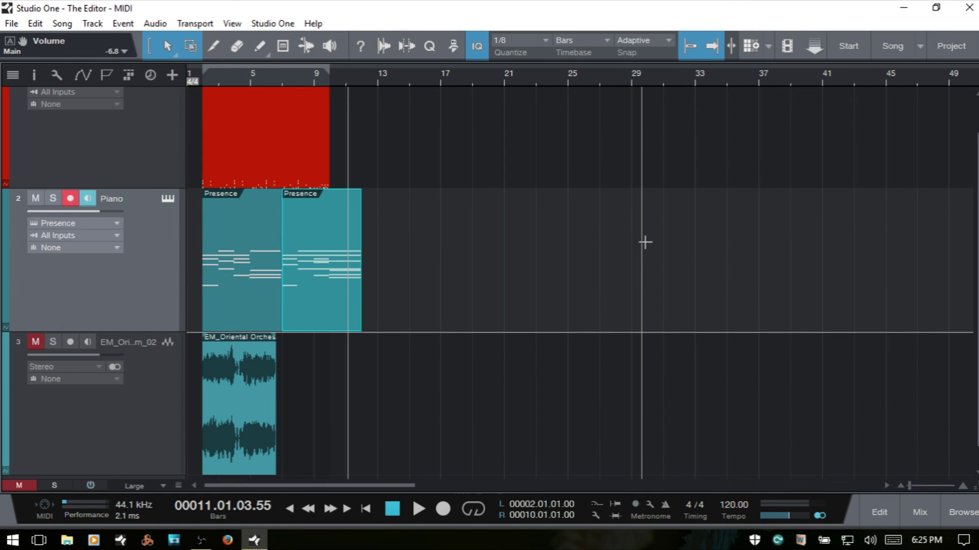
{"action": "key", "text": "shift+w"}
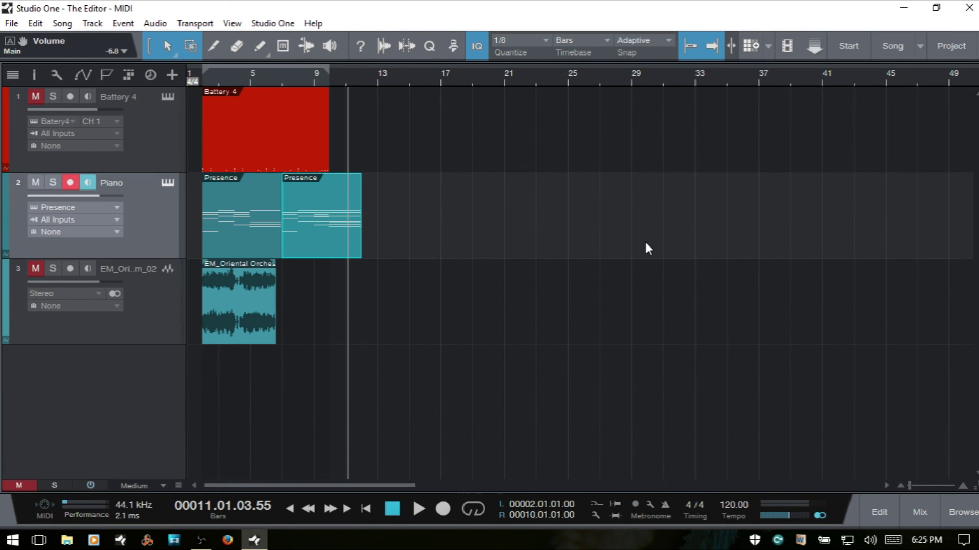
Reopen the Piano part in the note editor and undo Extend to part end.
{"action": "key", "text": "F2"}
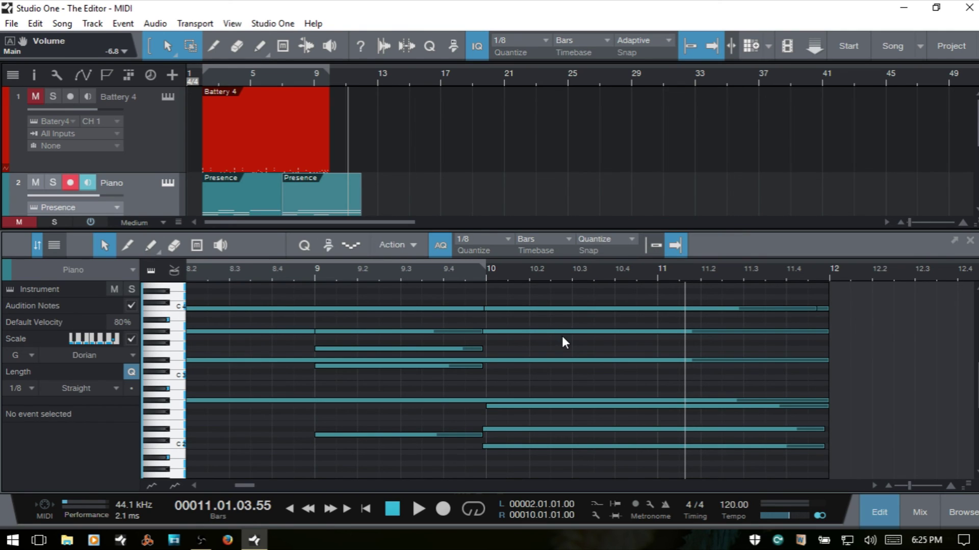
{"action": "key", "text": "ctrl+z"}
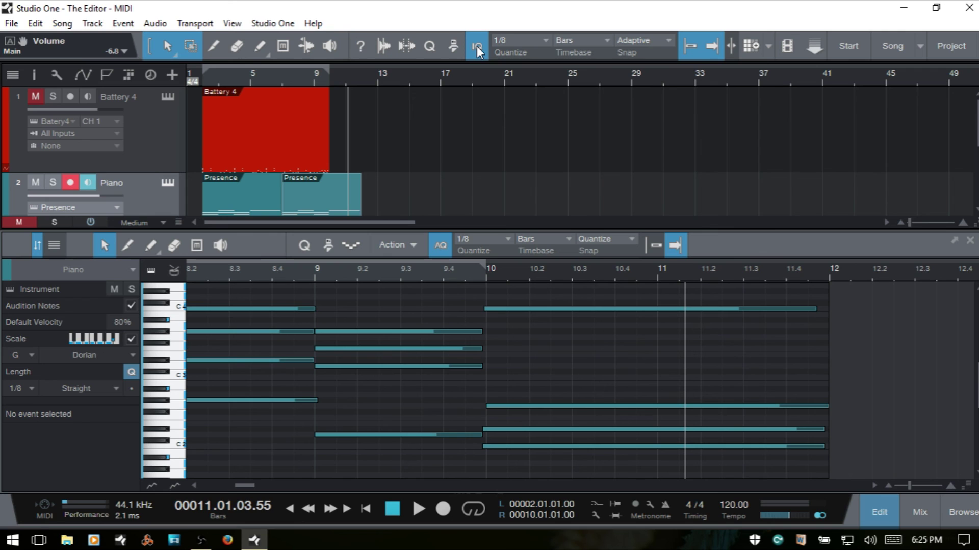
{"action": "key", "text": "shift+alt+r"}
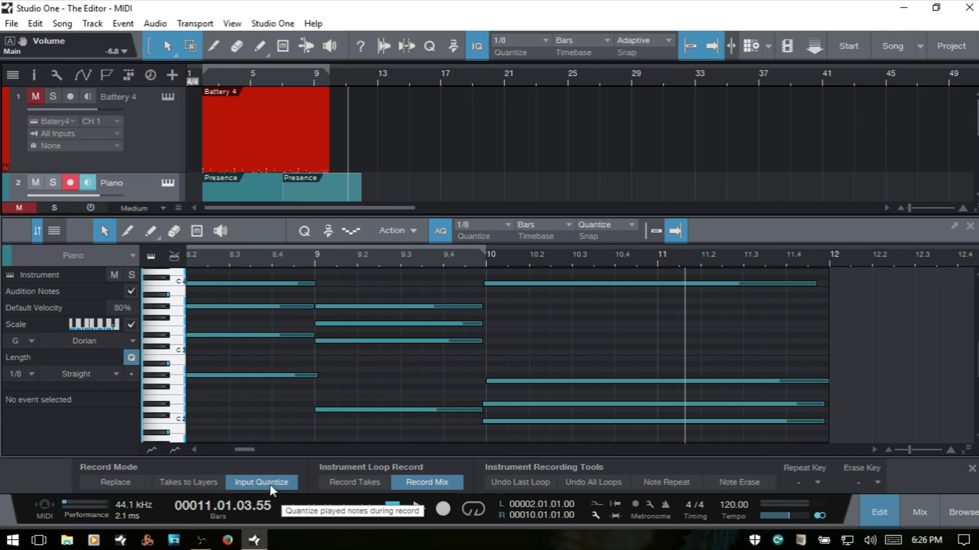
{"action": "left_click", "coordinate": [256, 483]}
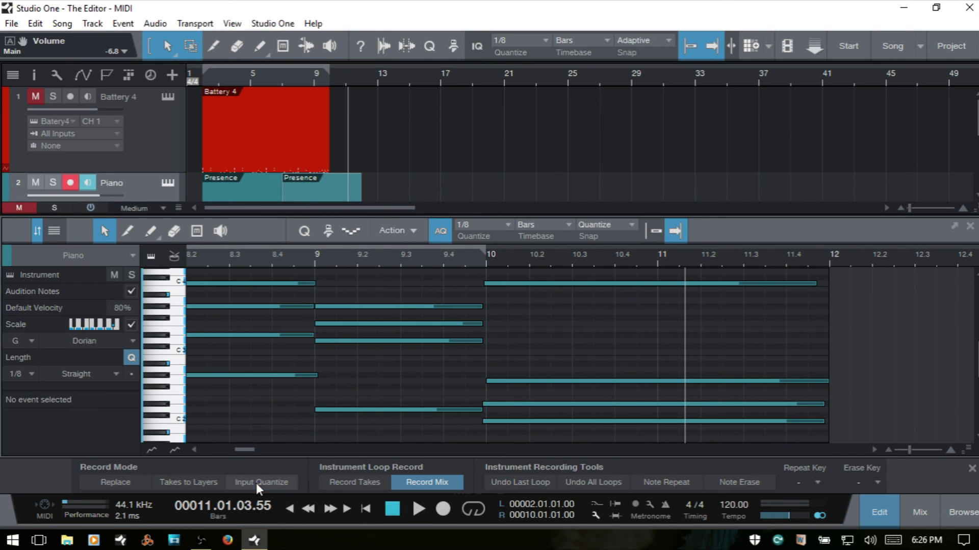
{"action": "left_click", "coordinate": [476, 45]}
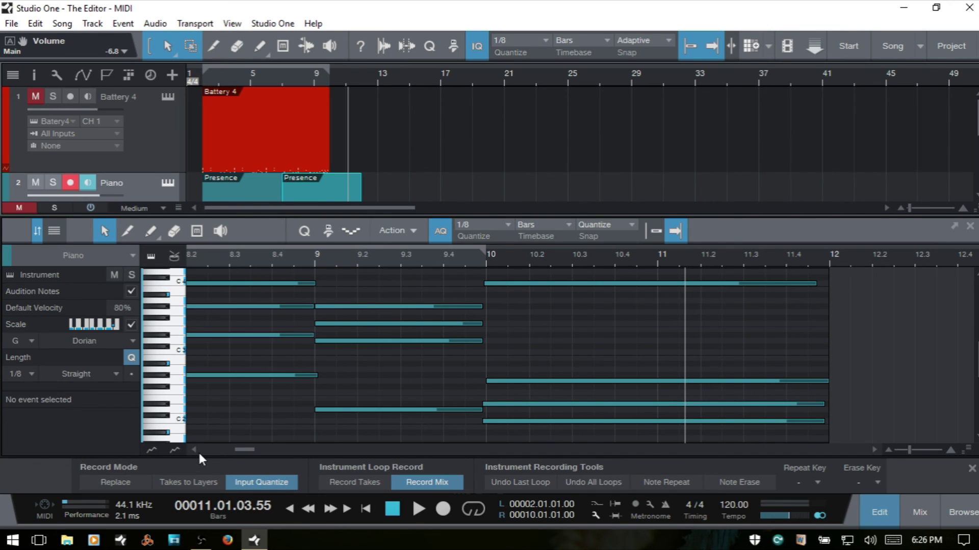
Hide the Record panel and open the controller lane, cycling Velocity, Modulation, Pitch Bend to After Touch.
{"action": "key", "text": "shift+alt+r"}
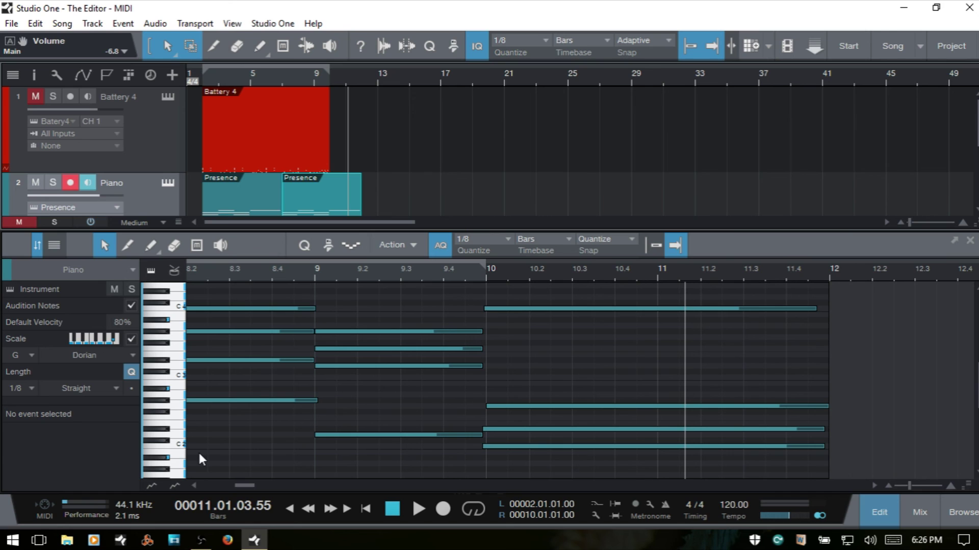
{"action": "left_click", "coordinate": [152, 486]}
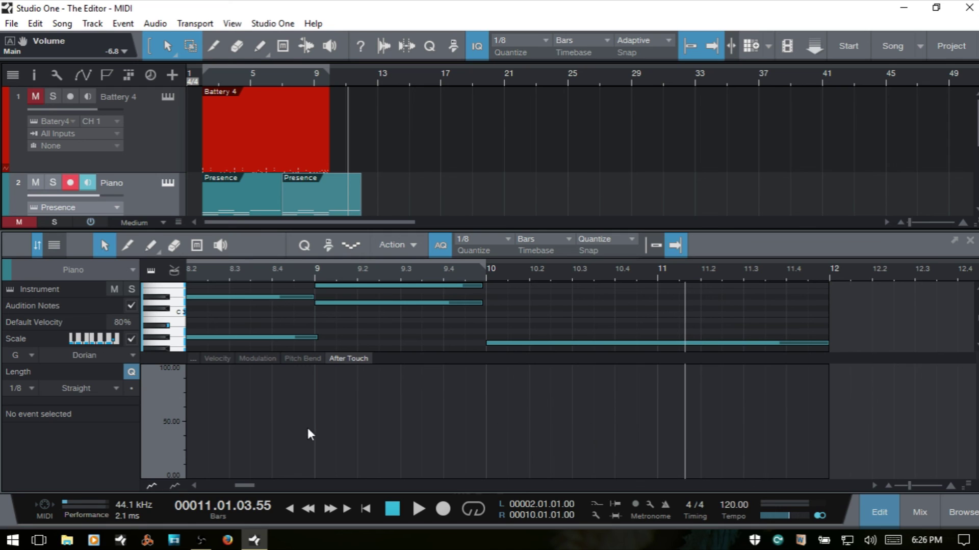
{"action": "left_click", "coordinate": [217, 359]}
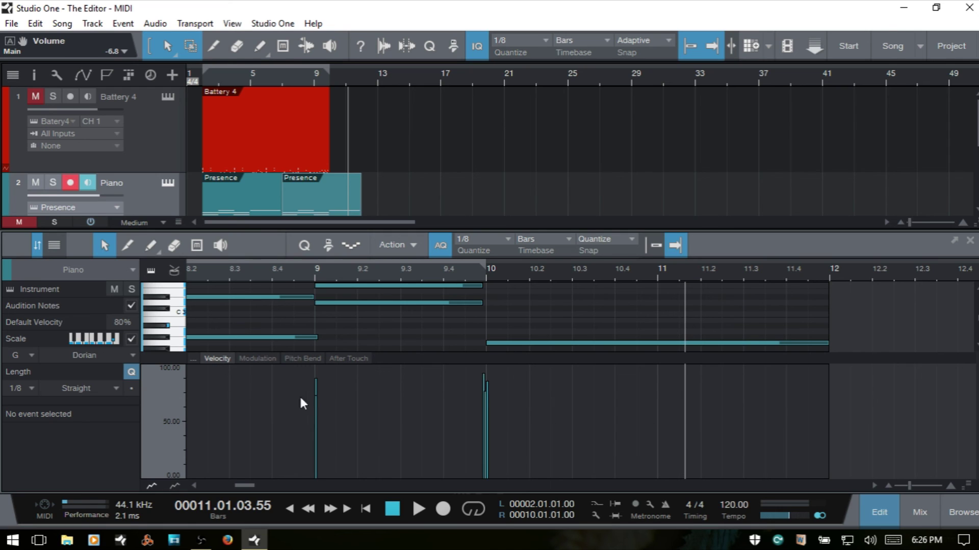
{"action": "left_click", "coordinate": [257, 359]}
{"action": "left_click", "coordinate": [303, 359]}
{"action": "left_click", "coordinate": [351, 359]}
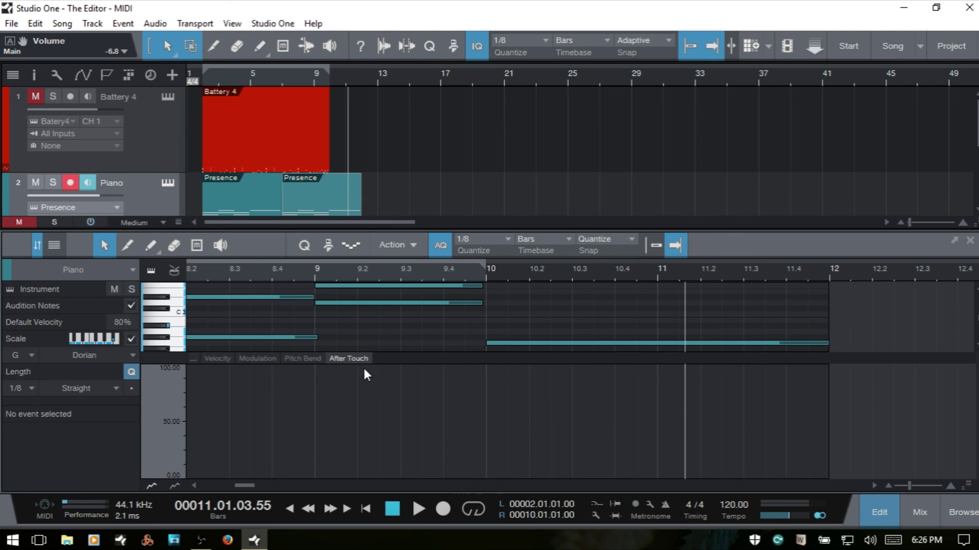